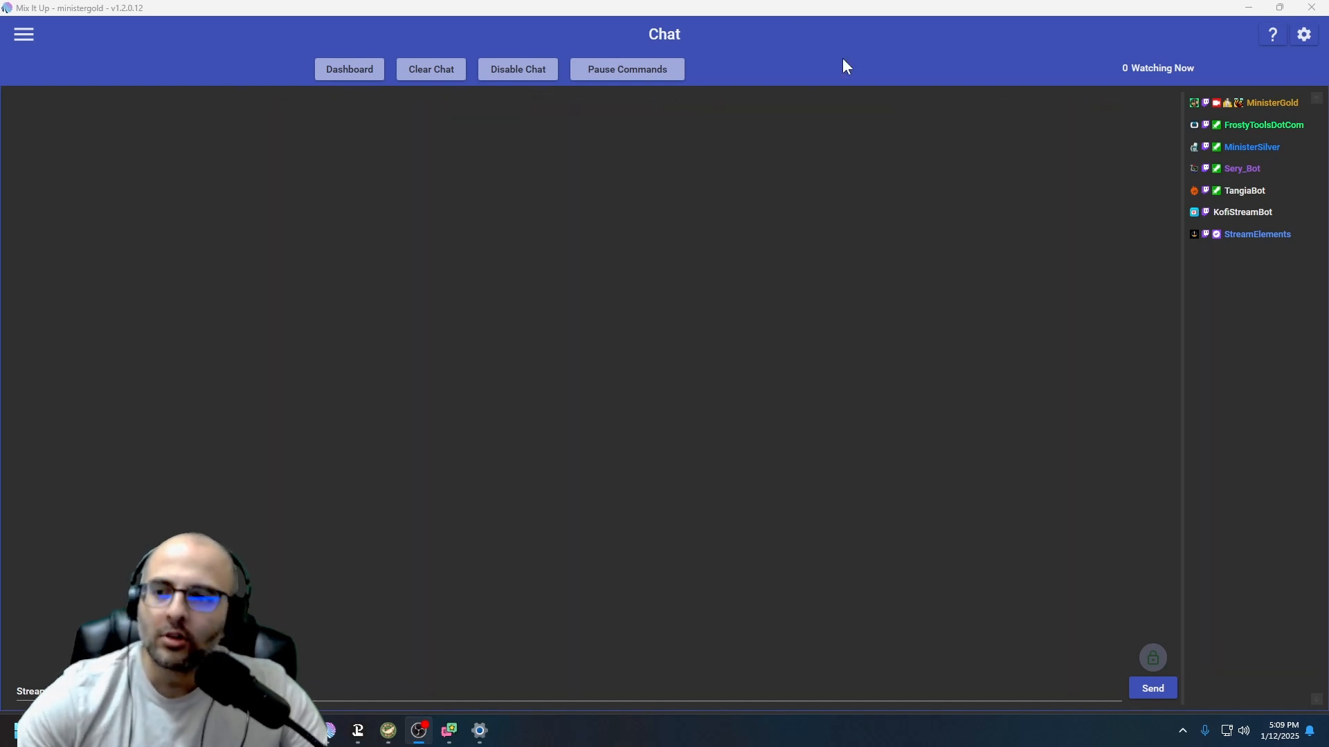
Open the About page to check the application version
{"action": "left_click", "coordinate": [27, 39]}
{"action": "scroll", "coordinate": [72, 450], "scroll_direction": "down", "scroll_amount": 3}
{"action": "left_click", "coordinate": [53, 672]}
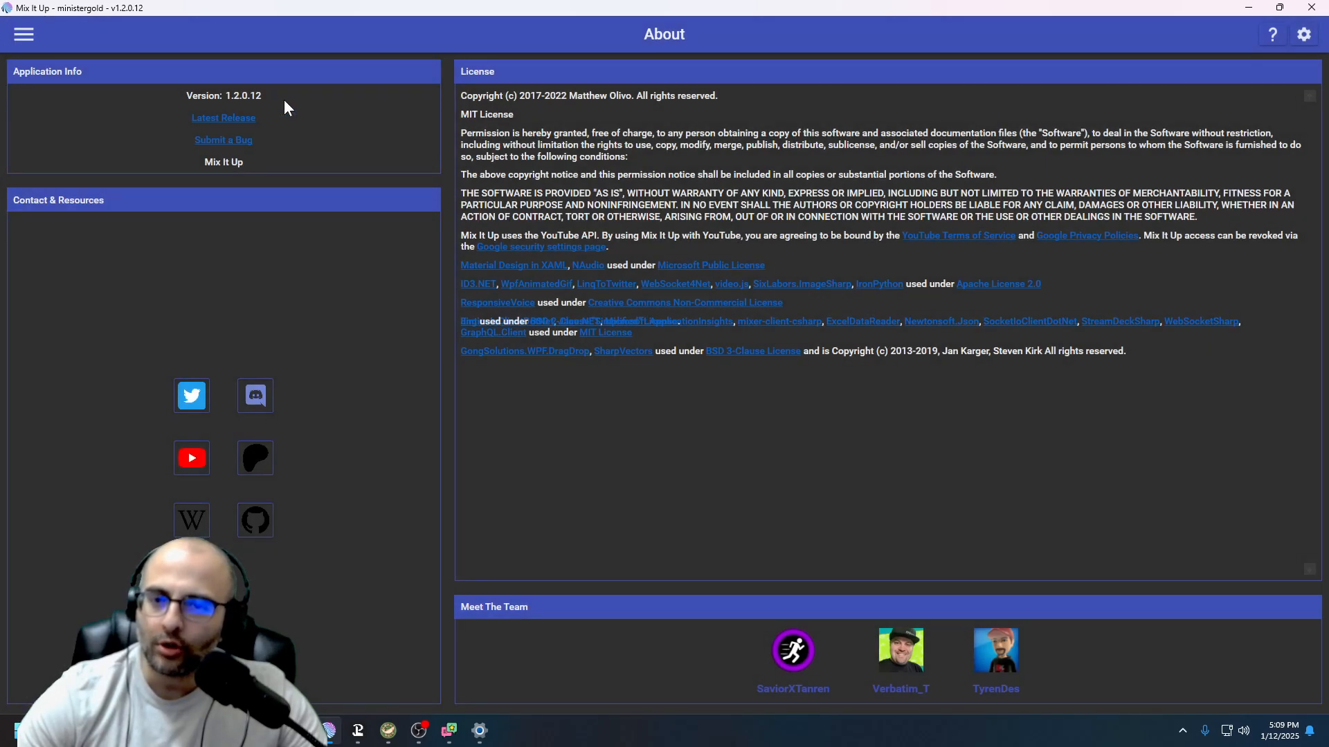
Go to Commands, filter the pre-made commands by "raid", and expand the Ungrouped group
{"action": "left_click", "coordinate": [23, 36]}
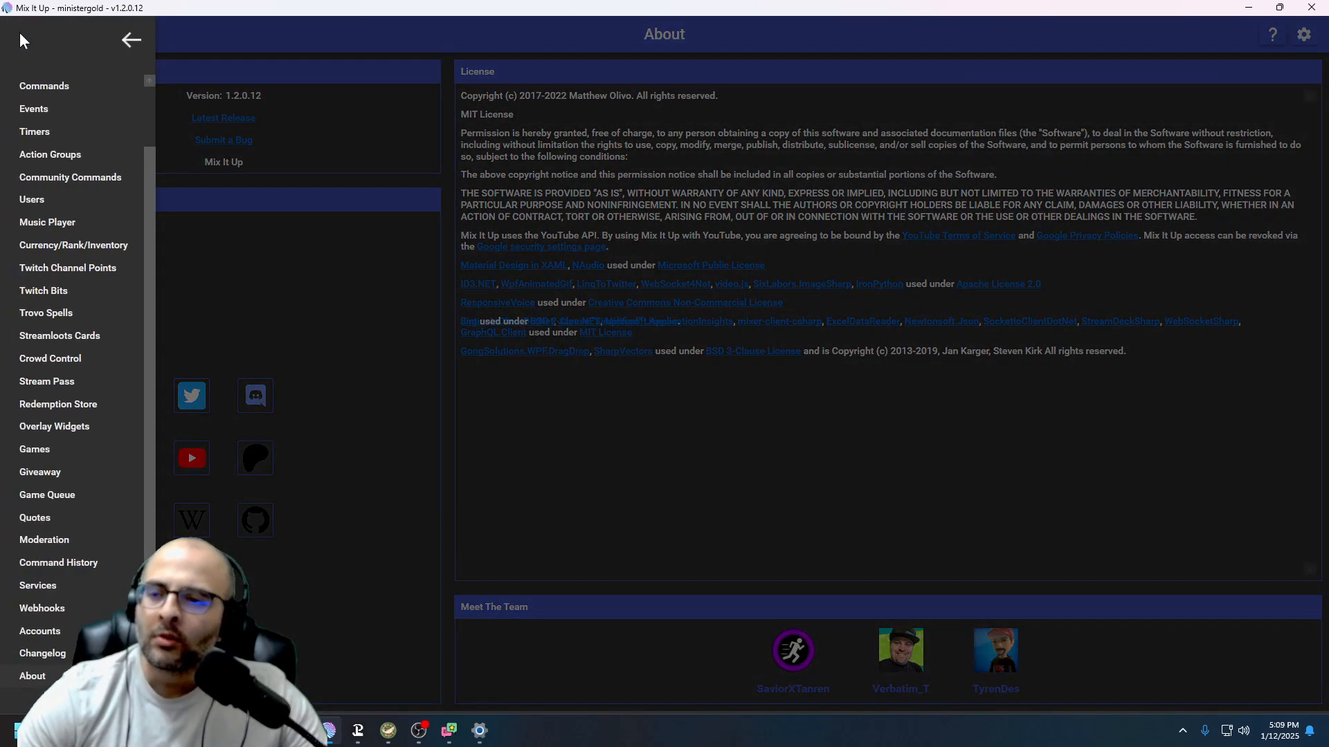
{"action": "left_click", "coordinate": [52, 86]}
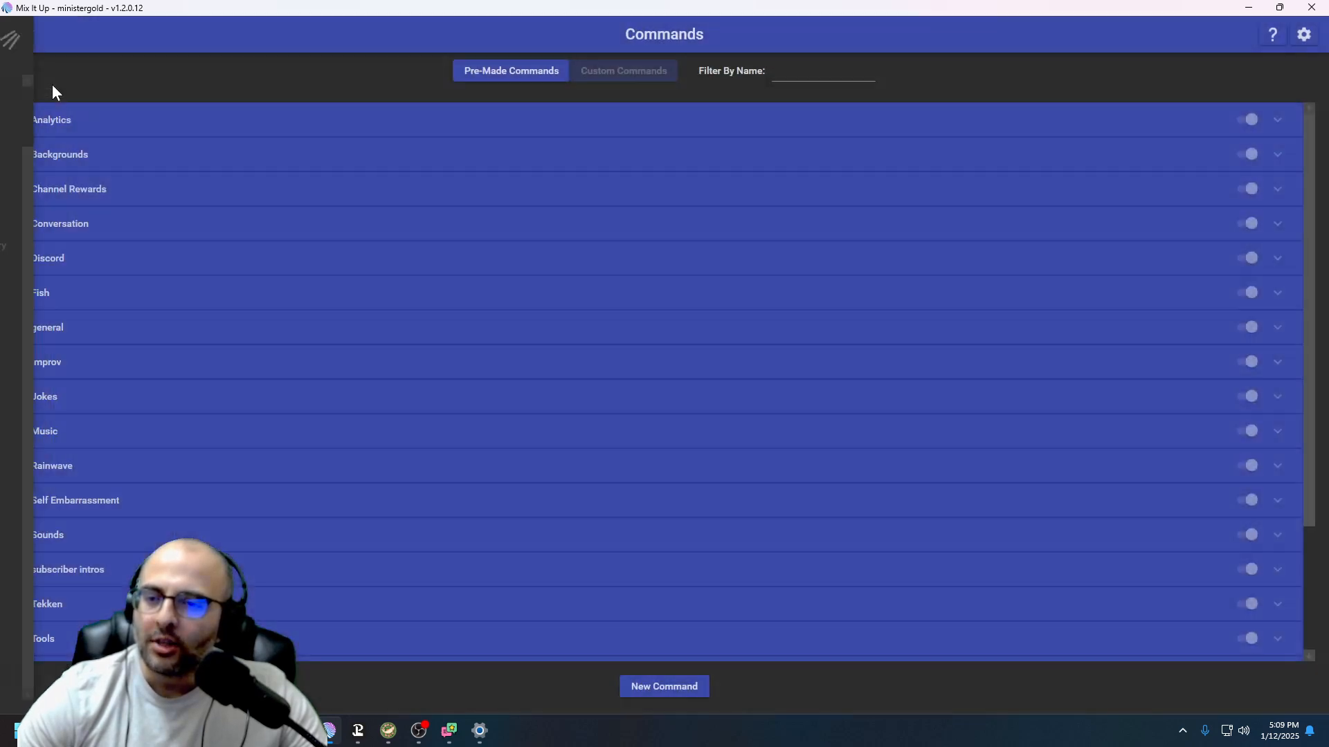
{"action": "left_click", "coordinate": [798, 71]}
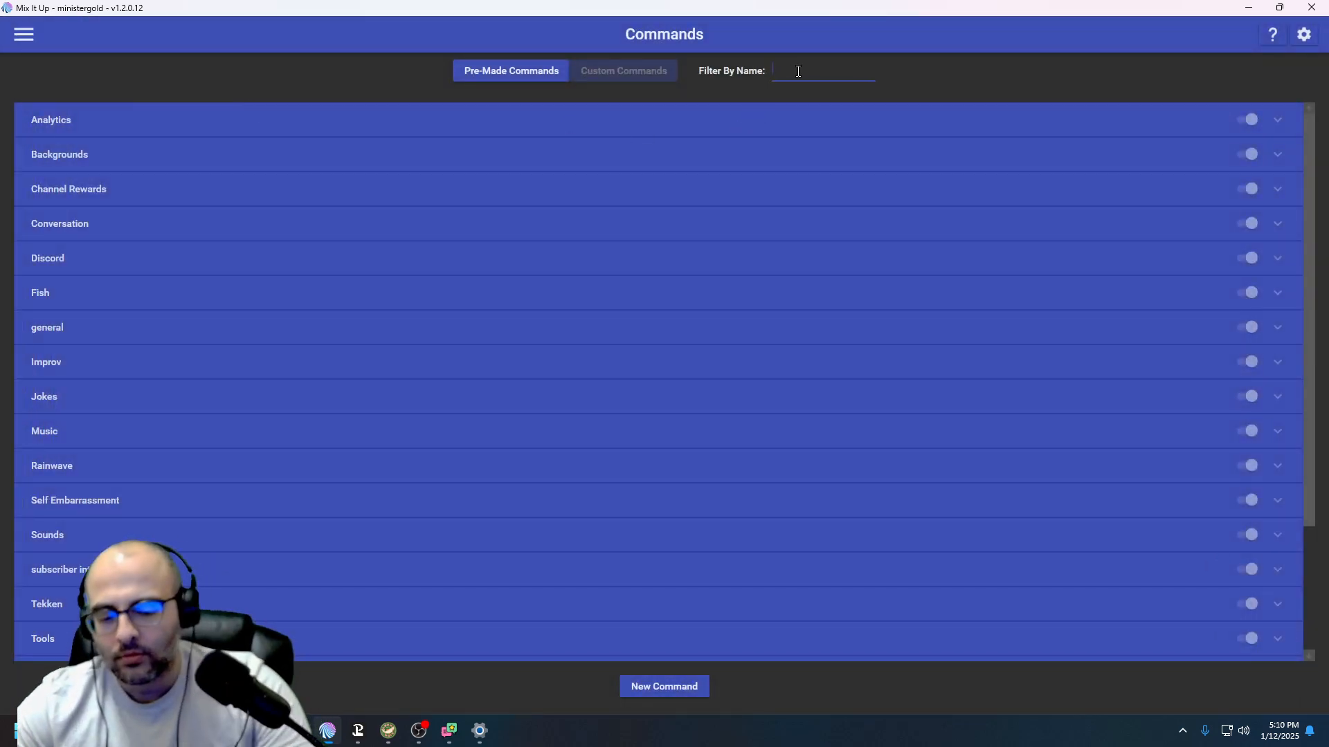
{"action": "type", "text": "raid"}
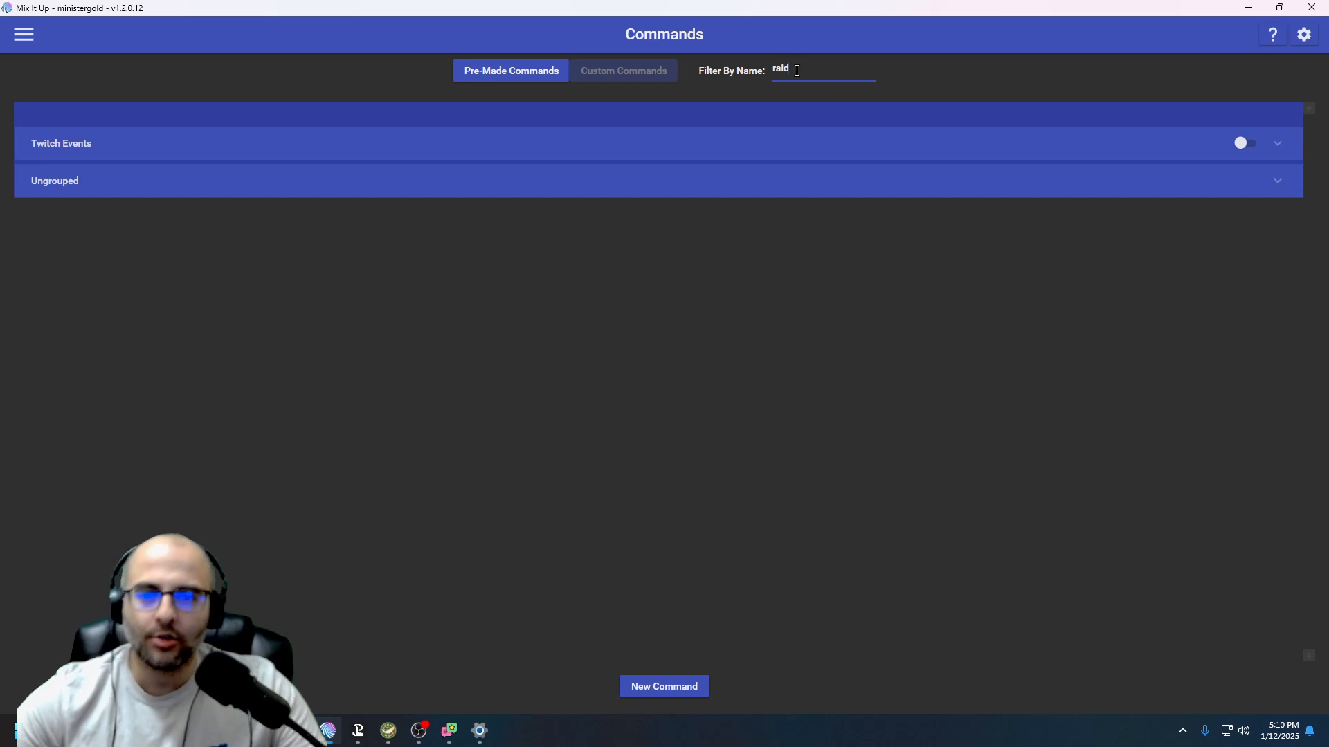
{"action": "left_click", "coordinate": [748, 187]}
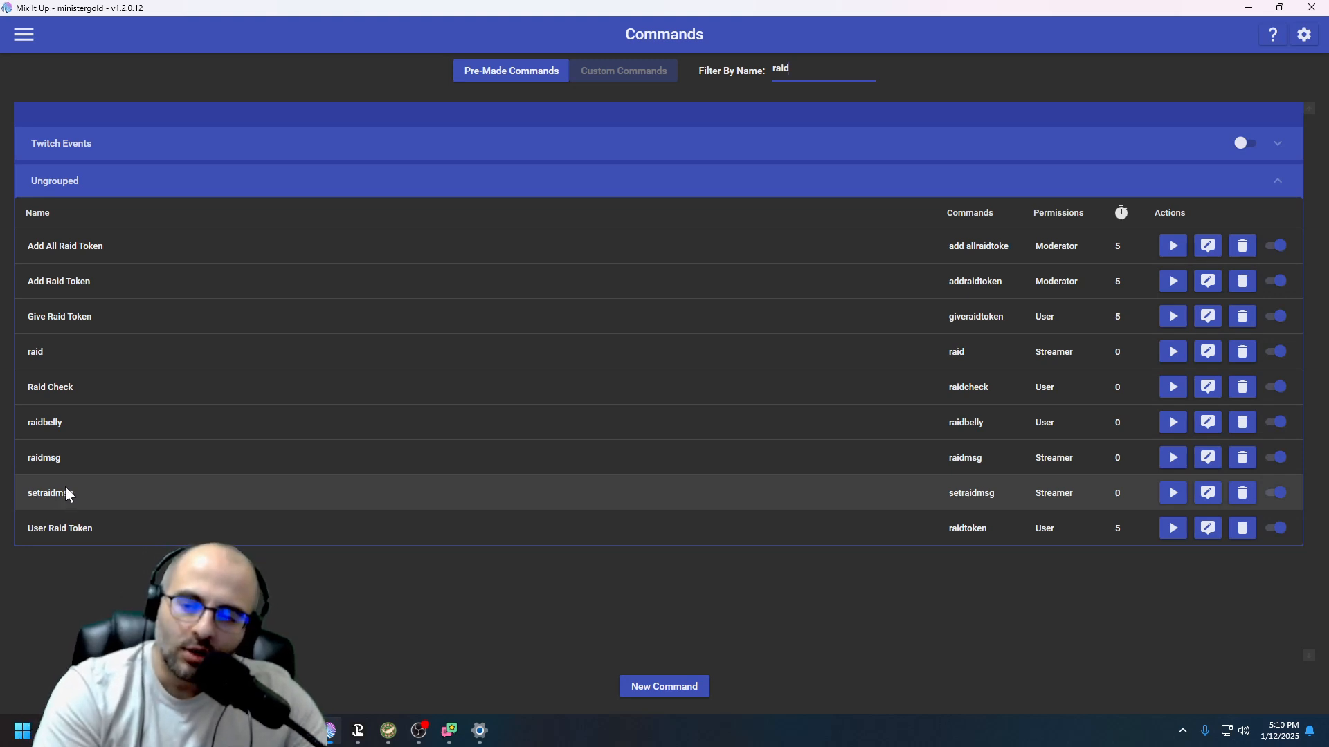
Open the setraidmsg command in the editor, inspect its Special Identifier action, and close the editor
{"action": "left_click", "coordinate": [1211, 494]}
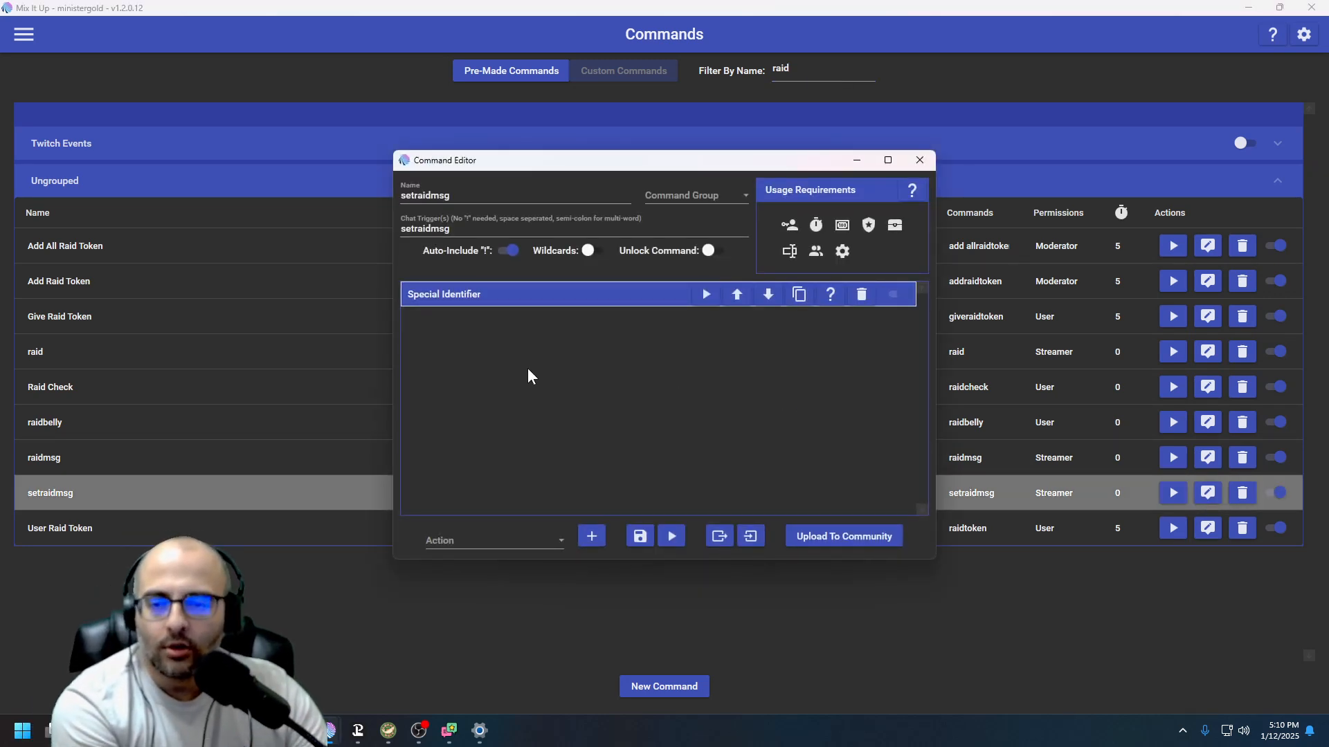
{"action": "left_click", "coordinate": [496, 540]}
{"action": "scroll", "coordinate": [521, 457], "scroll_direction": "down", "scroll_amount": 10}
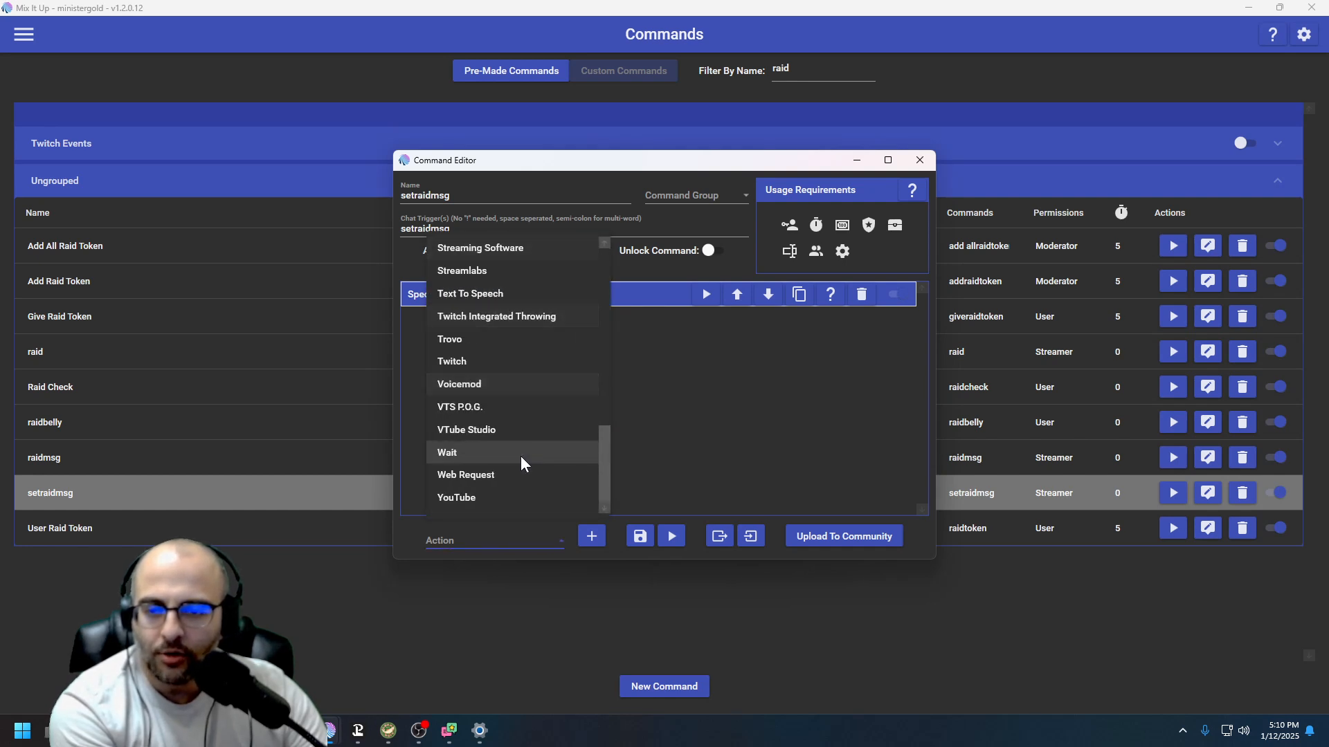
{"action": "scroll", "coordinate": [500, 317], "scroll_direction": "up", "scroll_amount": 1}
{"action": "left_click", "coordinate": [499, 296]}
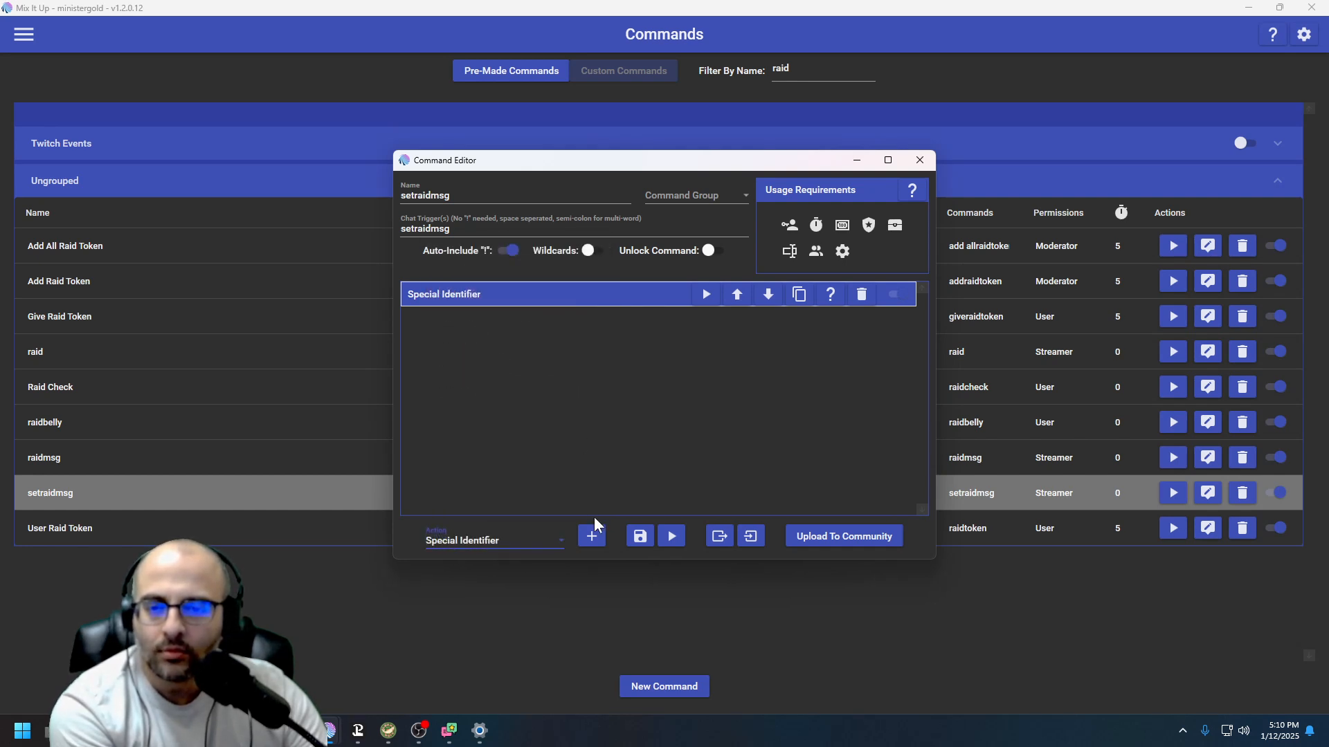
{"action": "left_click", "coordinate": [621, 296]}
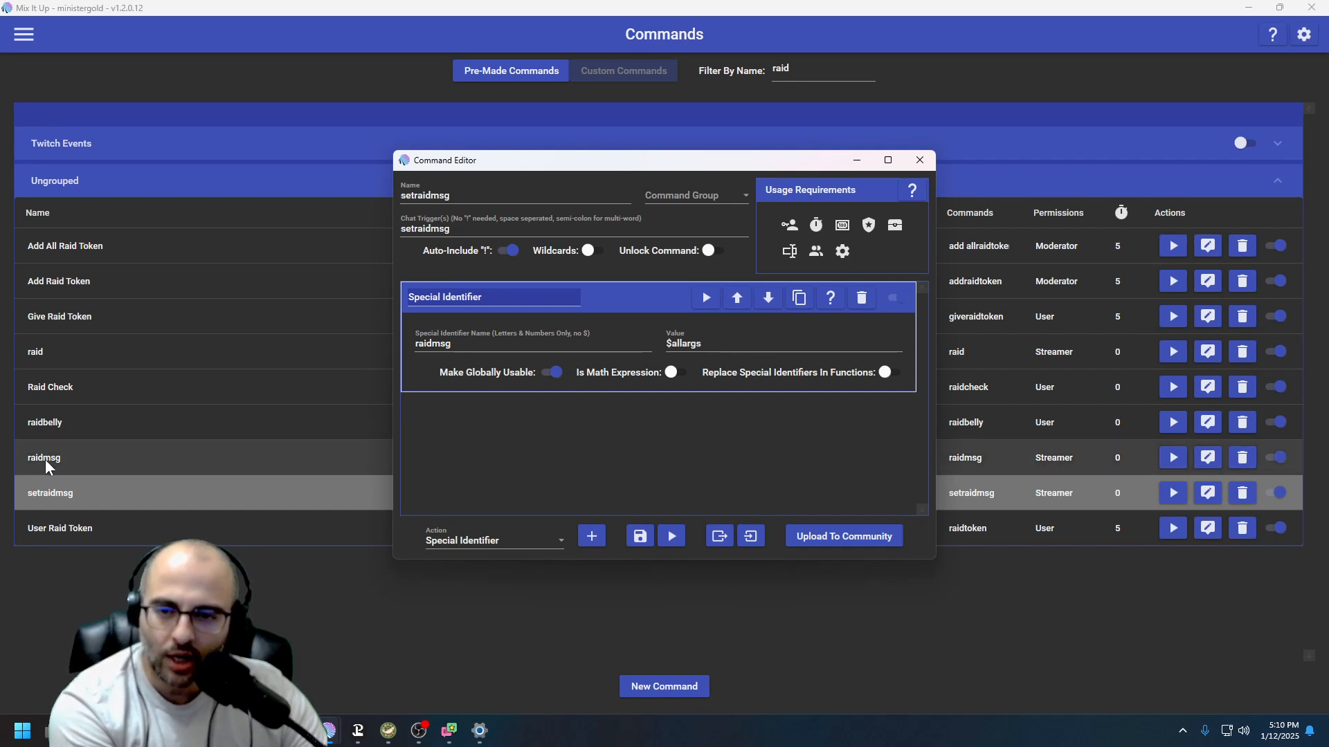
{"action": "left_click", "coordinate": [598, 295]}
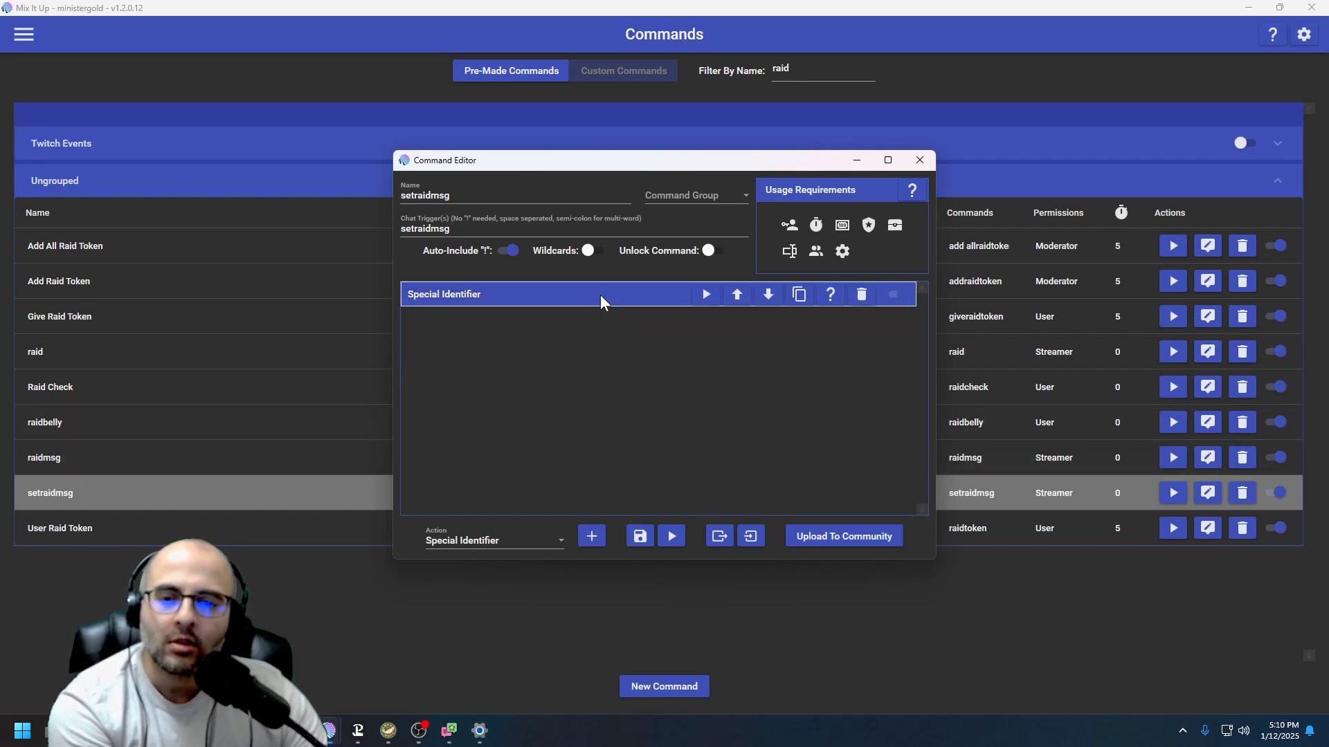
{"action": "left_click", "coordinate": [928, 161]}
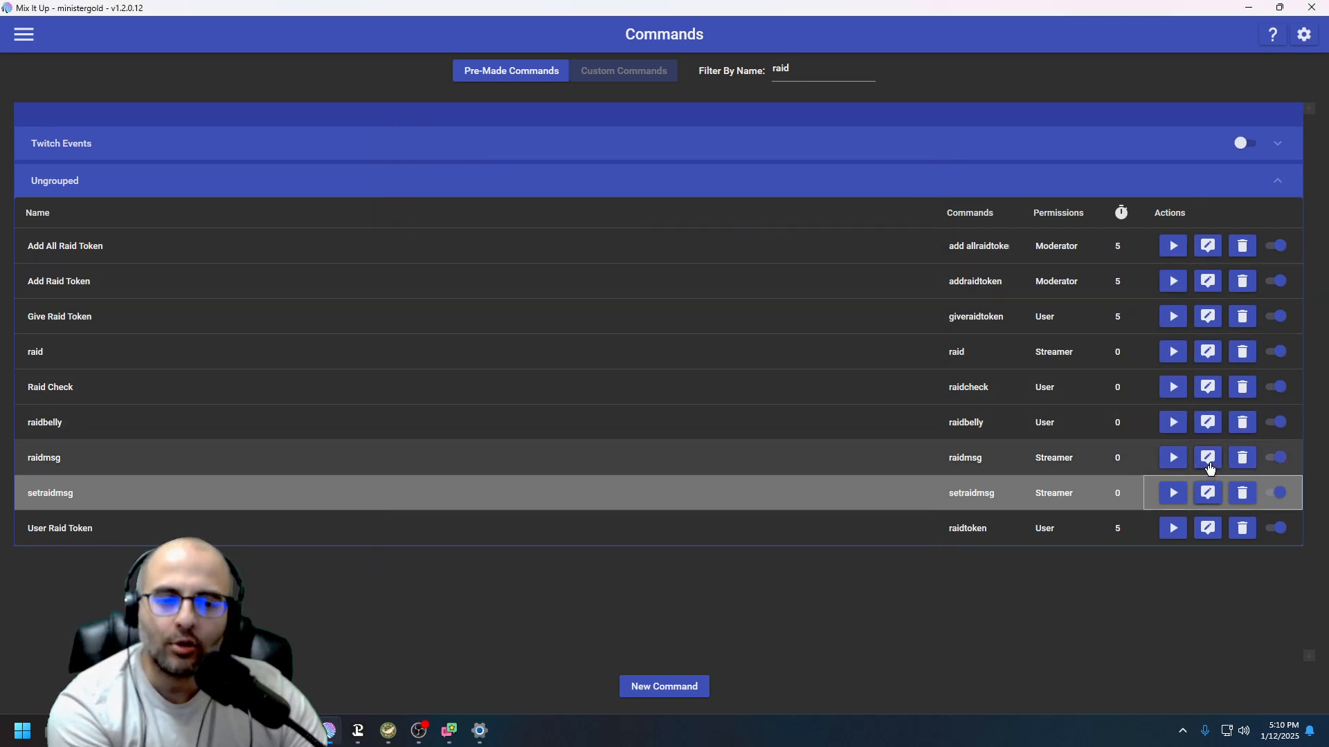
Open the raidmsg command and inspect its Subbed Raid Message and Unsubbed Raid Message chat actions
{"action": "left_click", "coordinate": [1209, 459]}
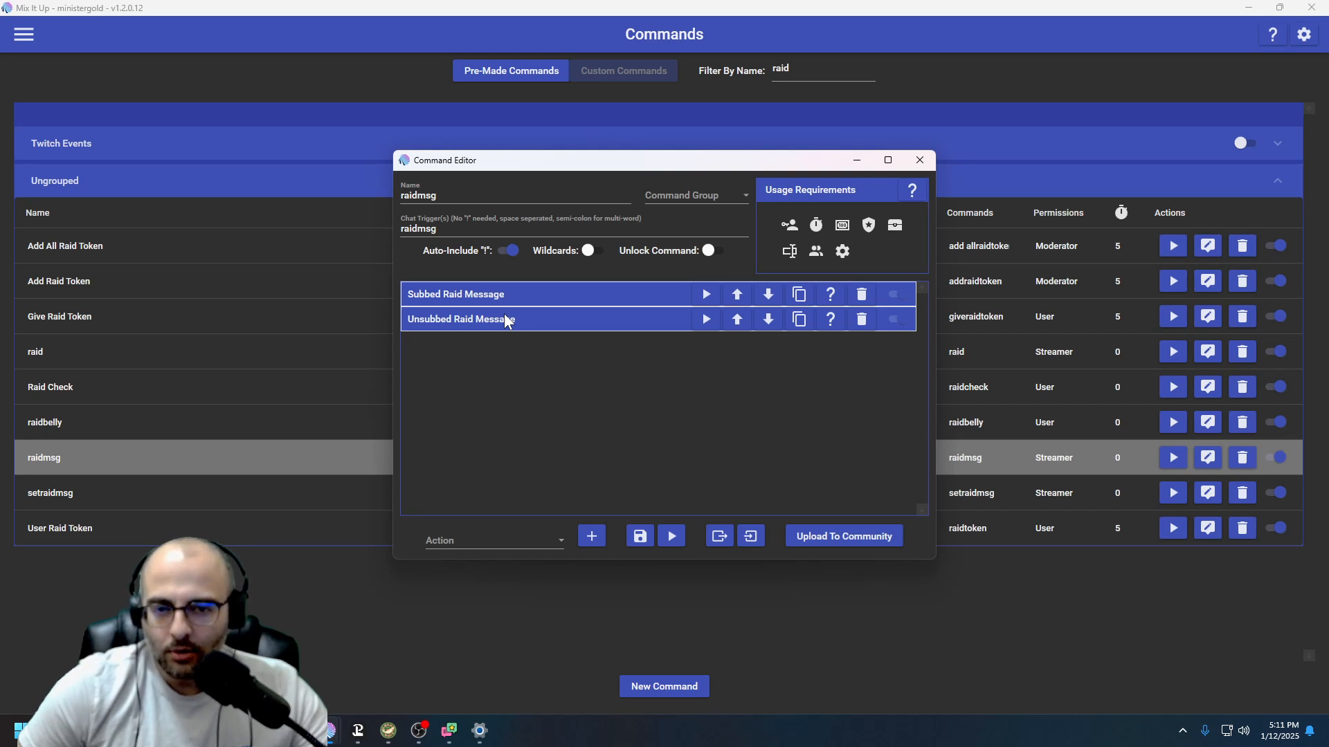
{"action": "left_click", "coordinate": [524, 299]}
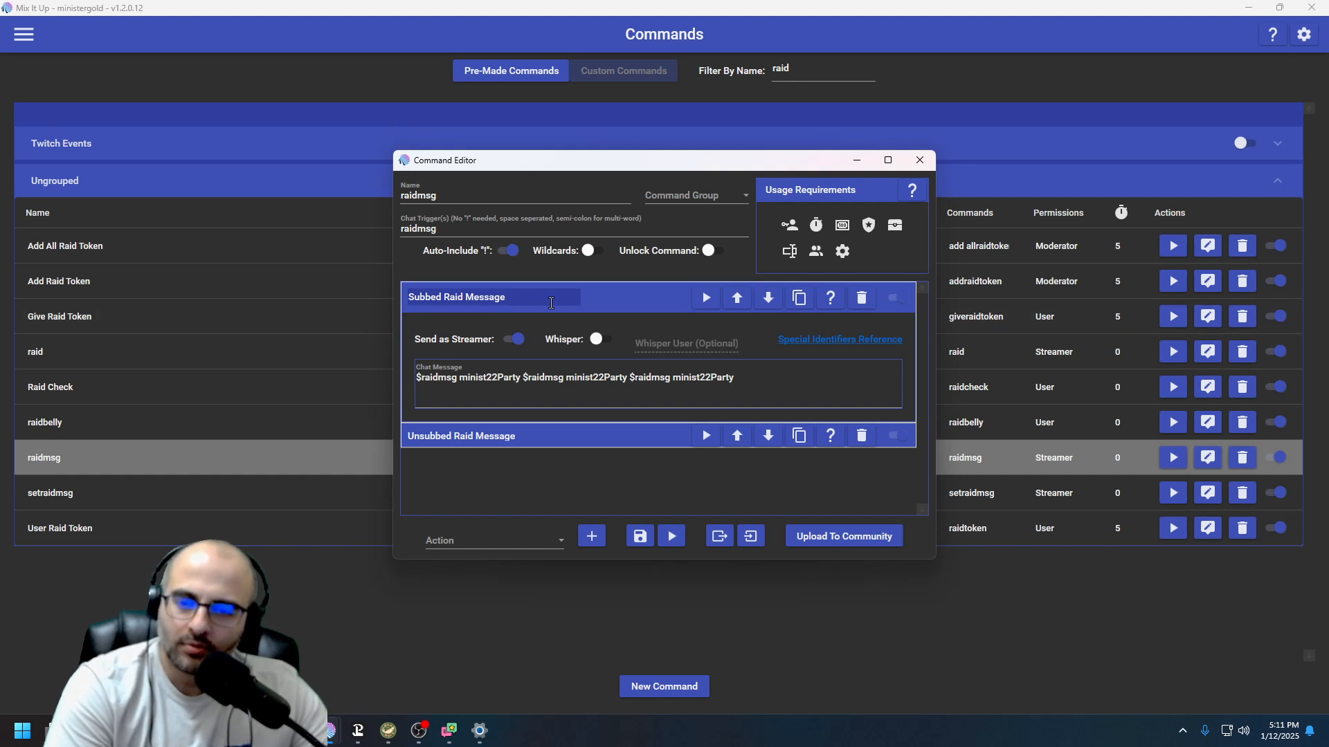
{"action": "left_click", "coordinate": [650, 300]}
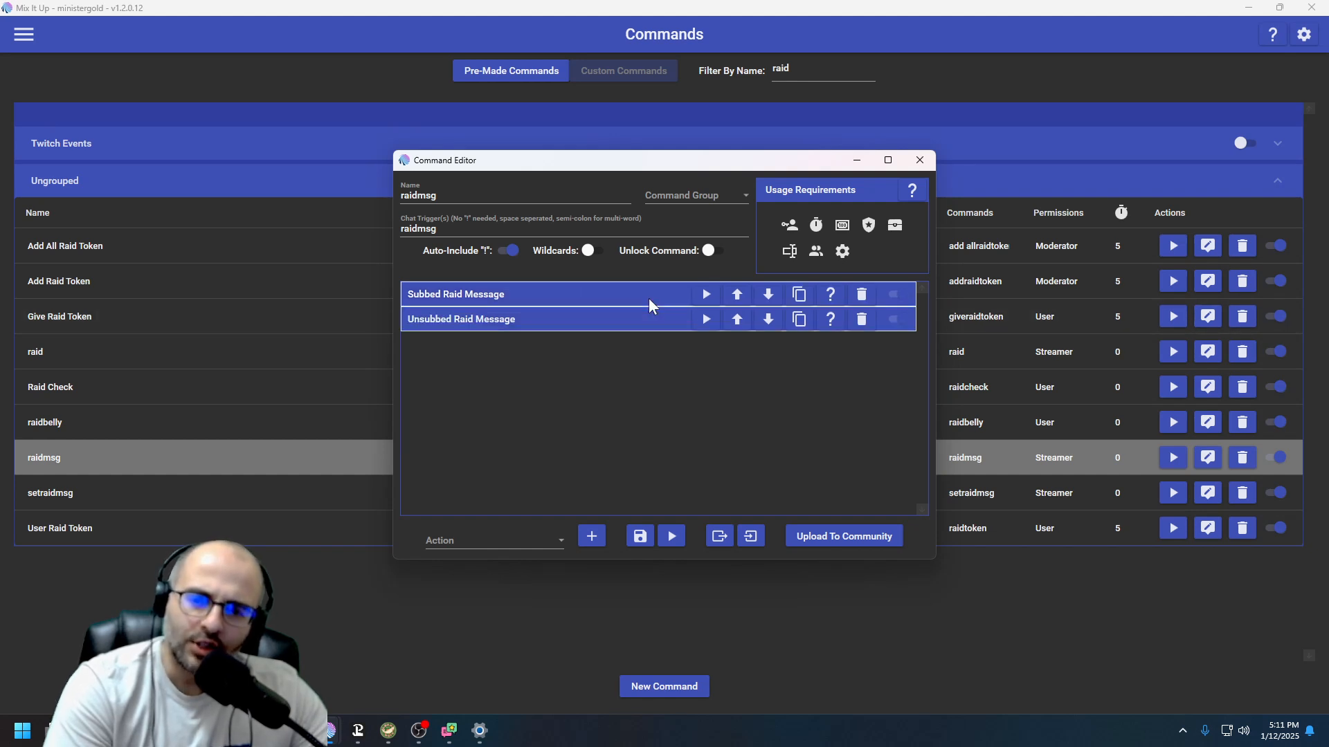
{"action": "left_click", "coordinate": [527, 320]}
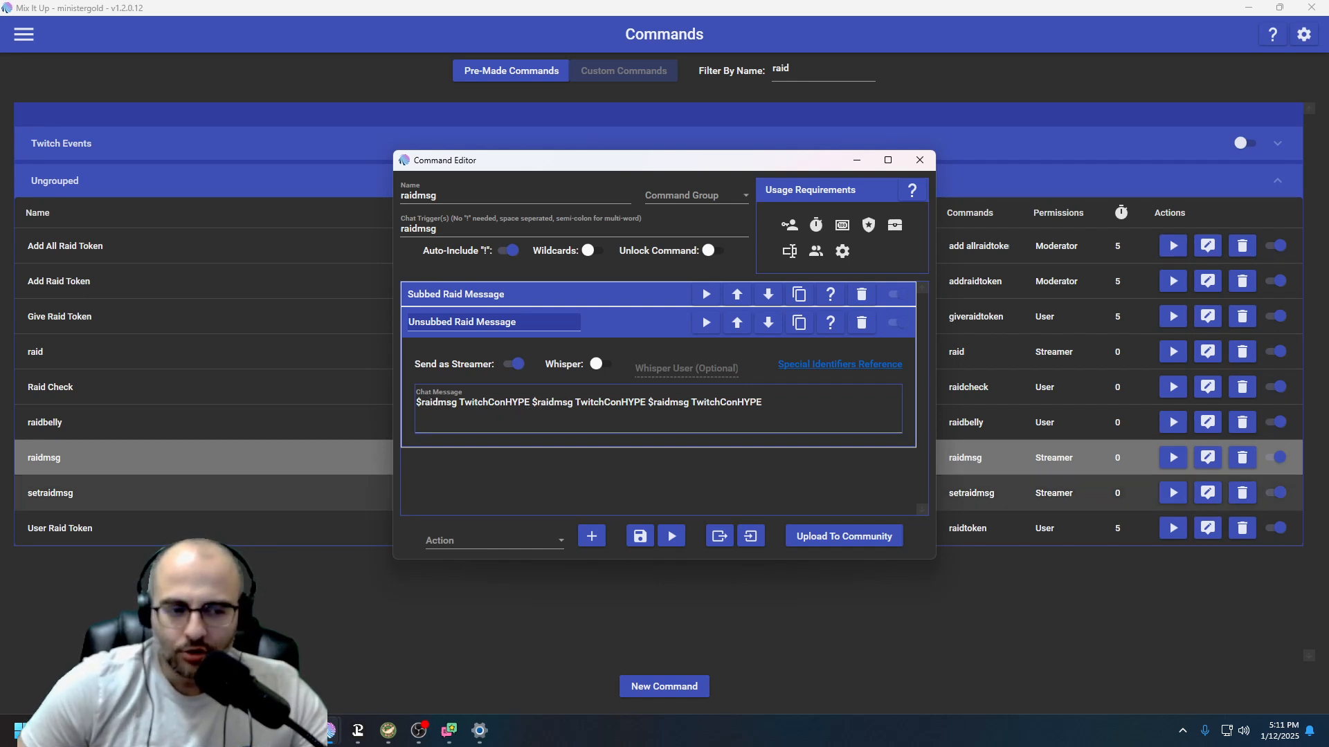
In the stream chat window, send "!setraidmsg Gold RAID" to set the raid message
{"action": "left_click_drag", "start_coordinate": [1328, 104], "coordinate": [816, 76]}
{"action": "left_click", "coordinate": [710, 654]}
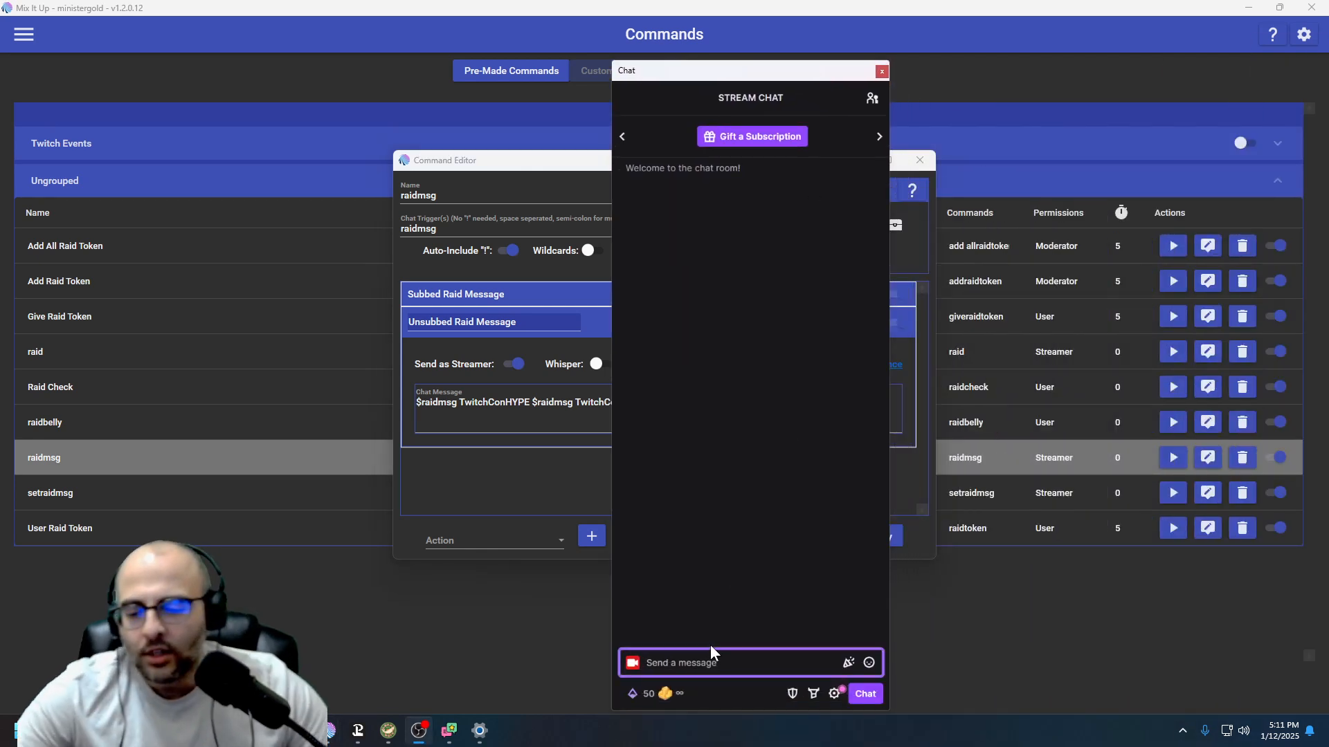
{"action": "type", "text": "!setraidmsg Gold RAID"}
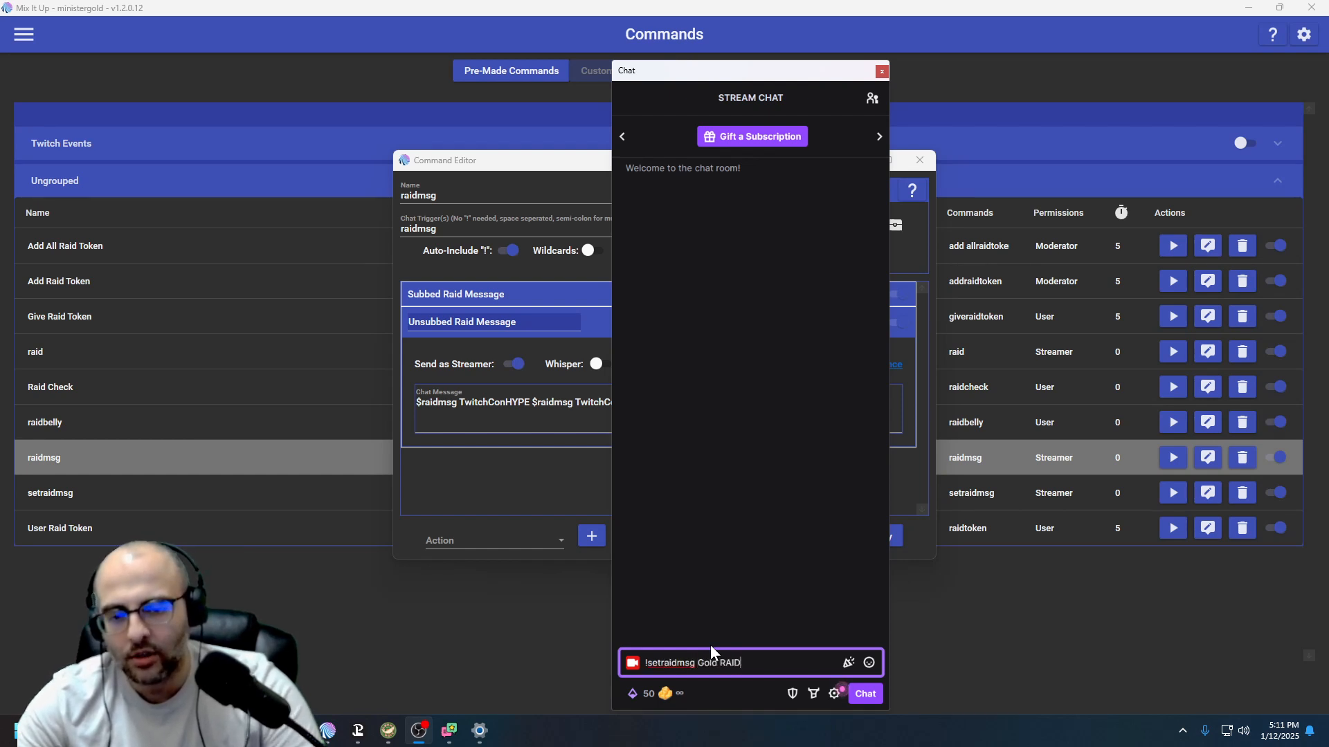
{"action": "key", "text": "Return"}
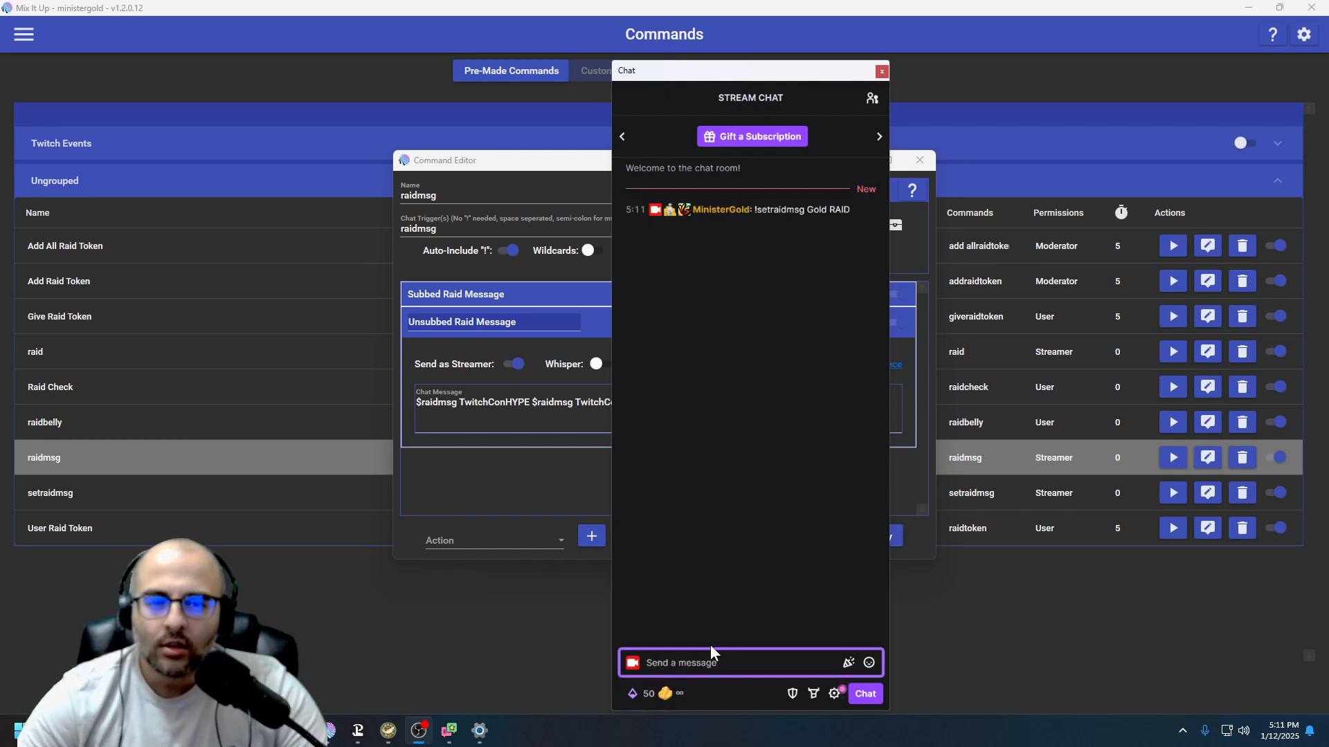
Send "!raidmsg" in chat to test the command and compare the posted raid messages
{"action": "type", "text": "!raidmsg"}
{"action": "key", "text": "Return"}
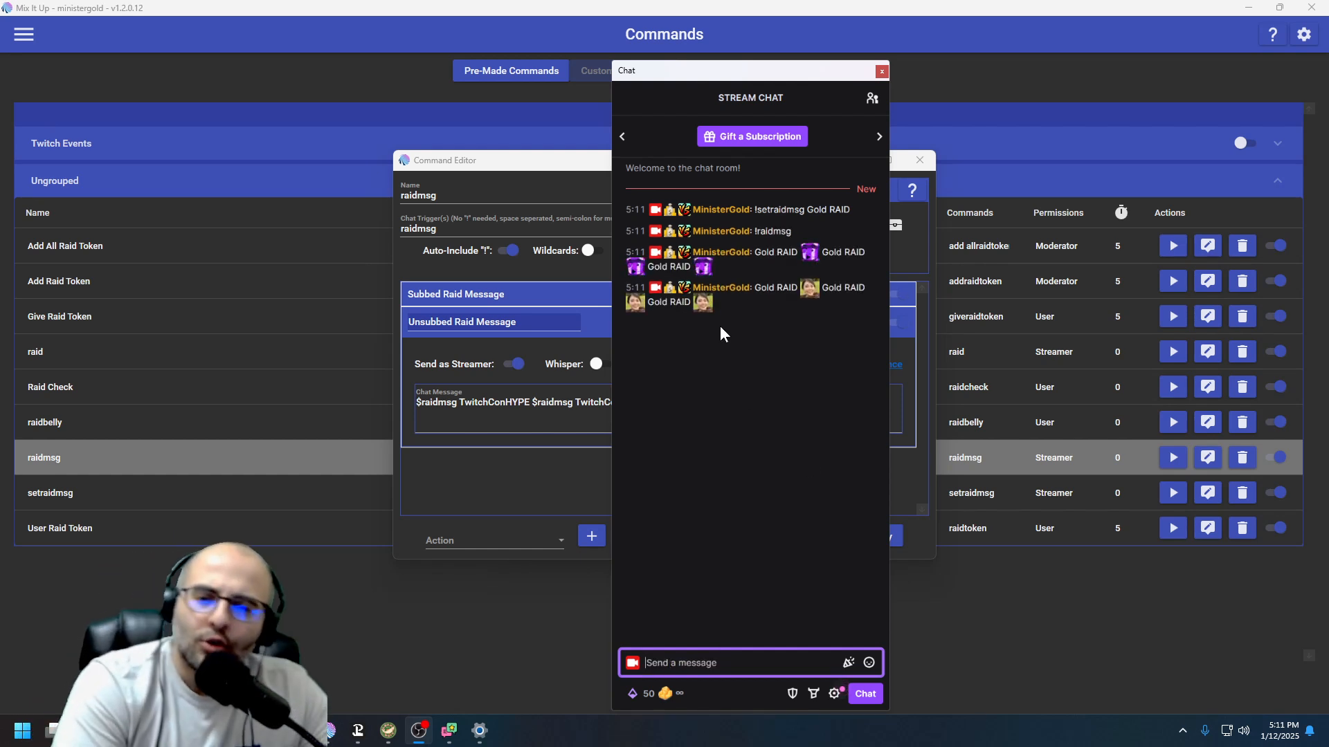
{"action": "left_click_drag", "start_coordinate": [742, 269], "coordinate": [754, 255]}
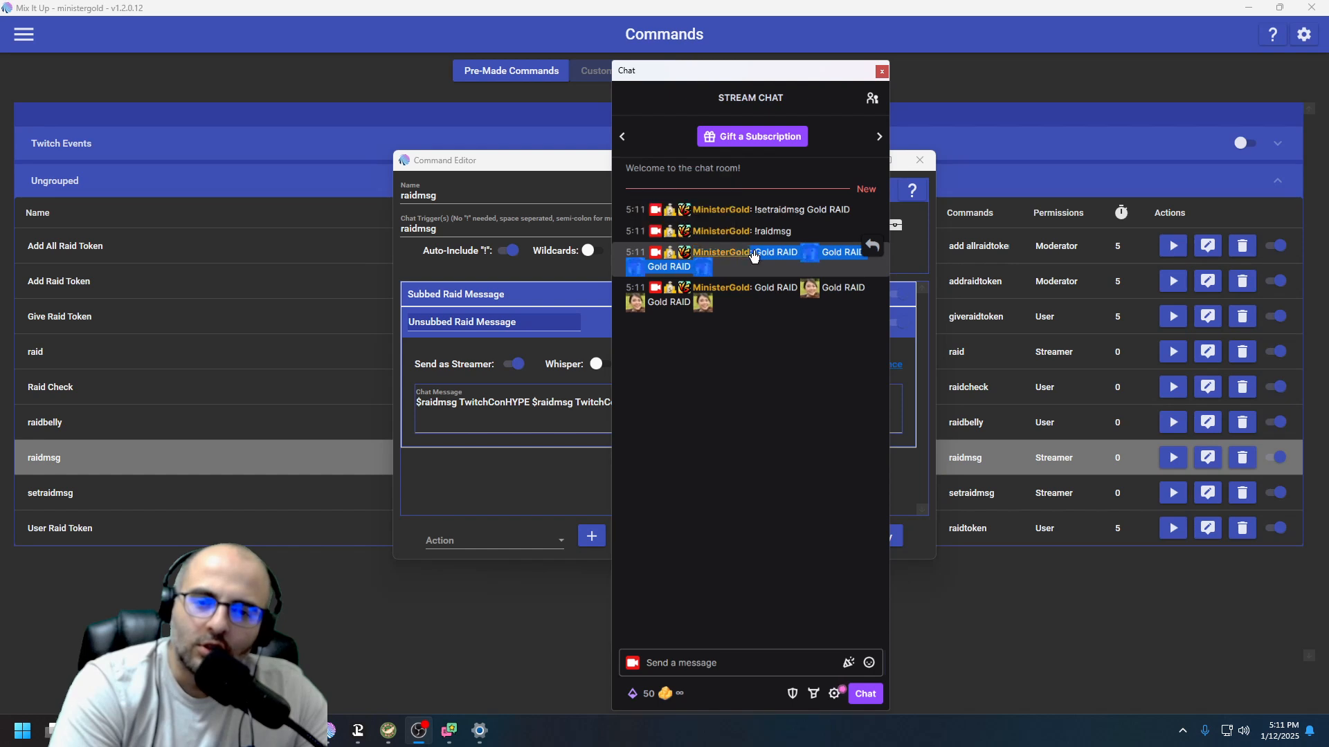
{"action": "left_click_drag", "start_coordinate": [765, 313], "coordinate": [754, 290]}
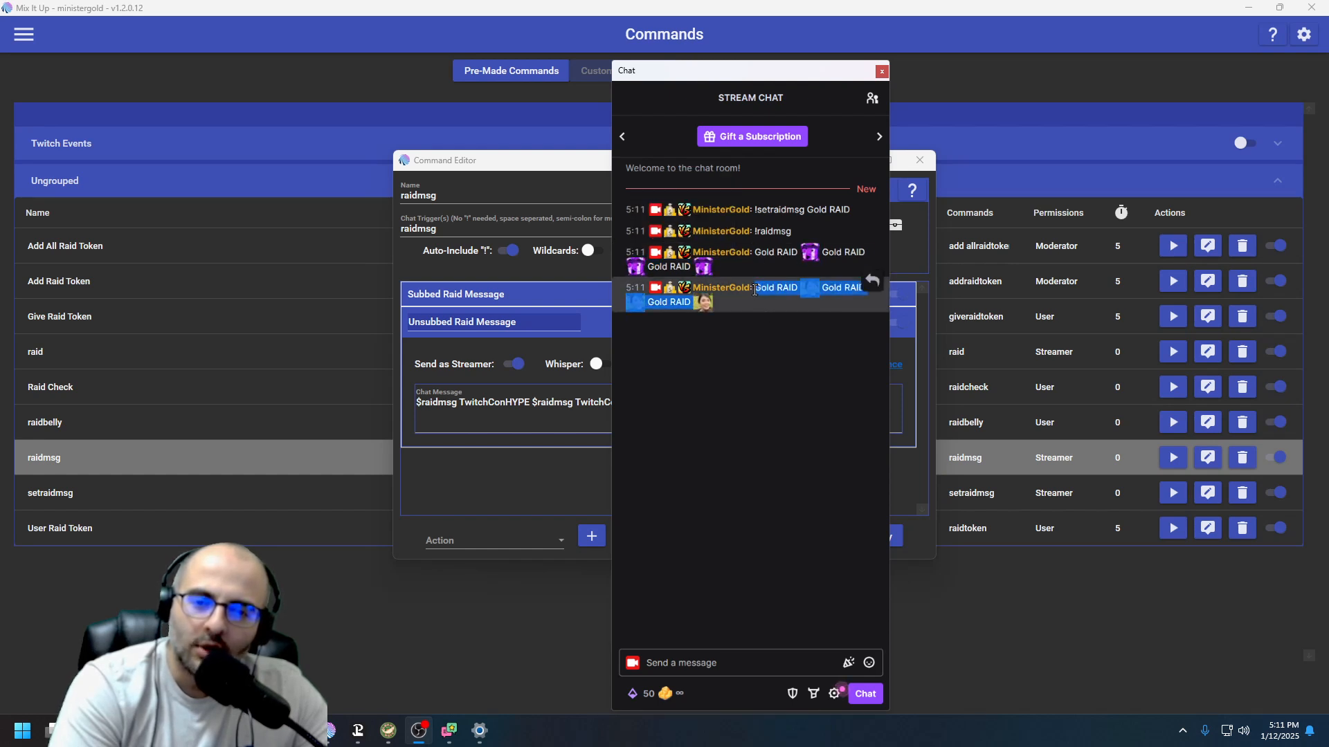
{"action": "left_click", "coordinate": [753, 300]}
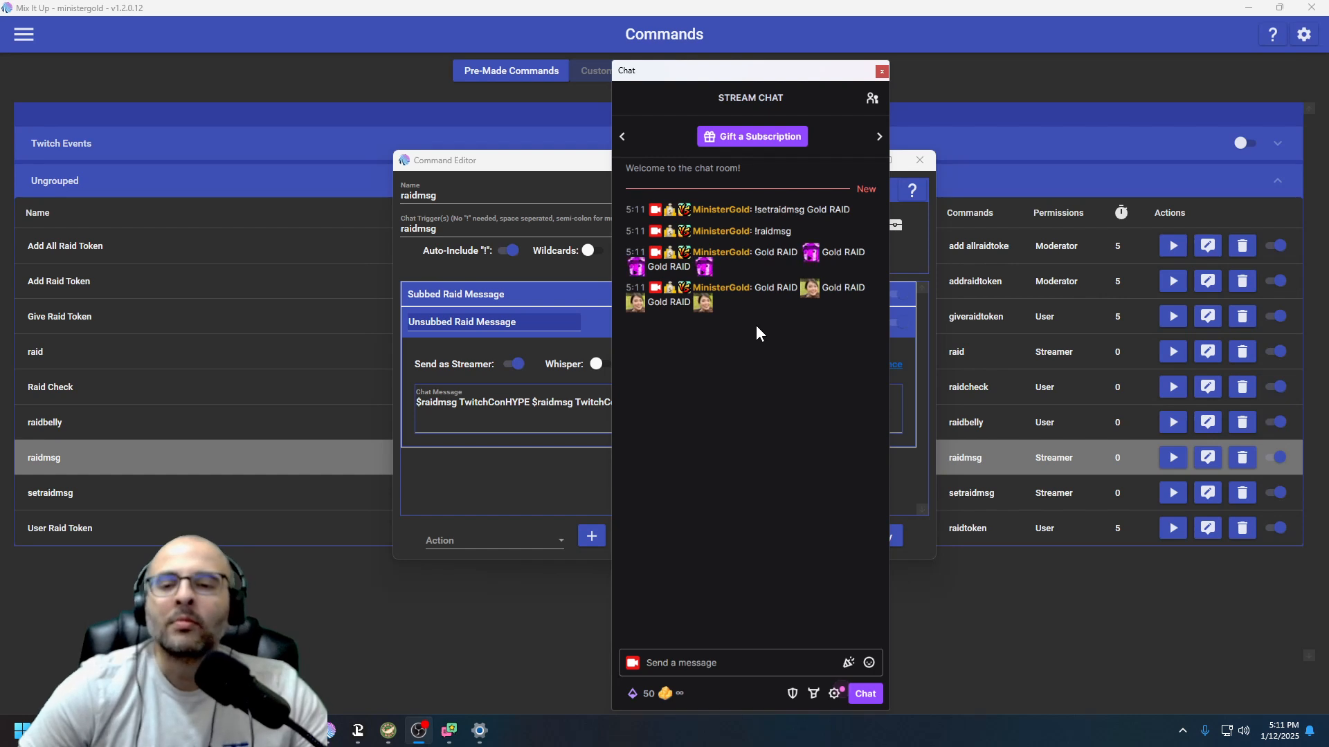
Open the chat emote picker and browse the My Emotes list, including the Global Emotes section
{"action": "left_click_drag", "start_coordinate": [757, 80], "coordinate": [823, 67]}
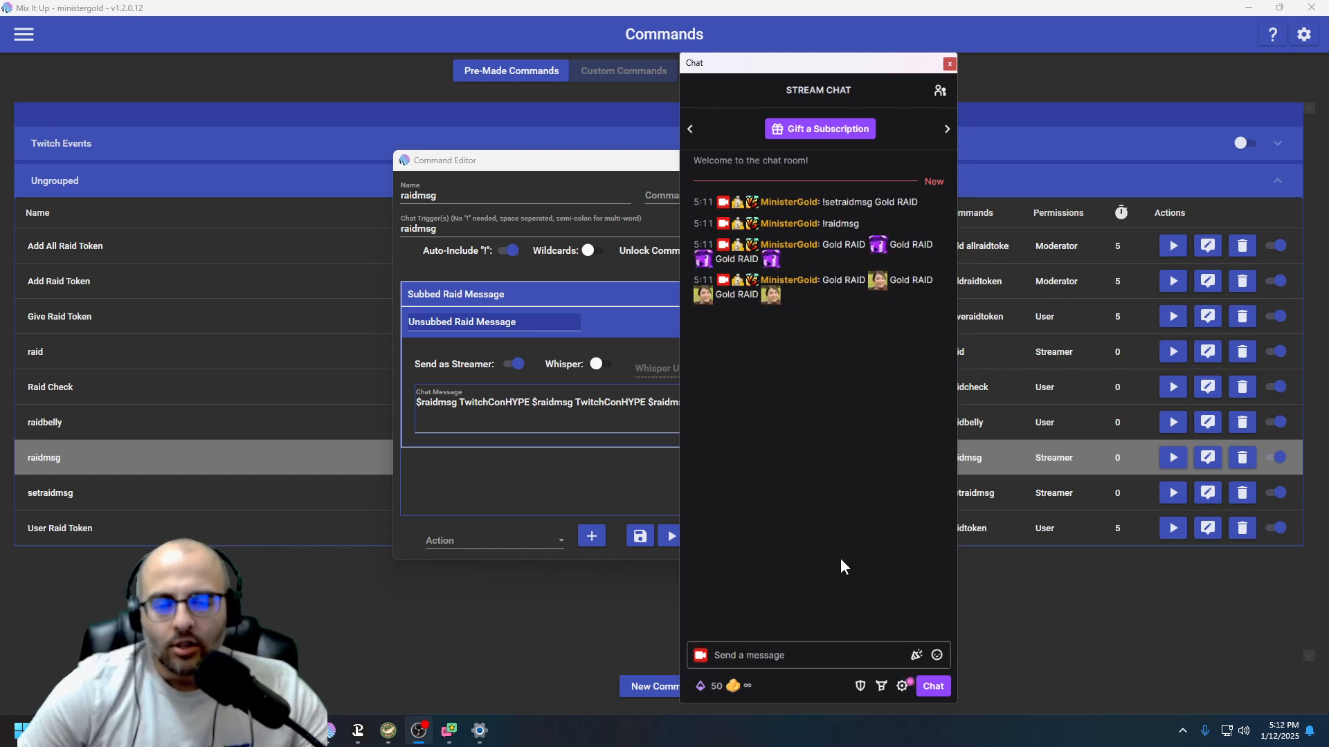
{"action": "left_click", "coordinate": [941, 656]}
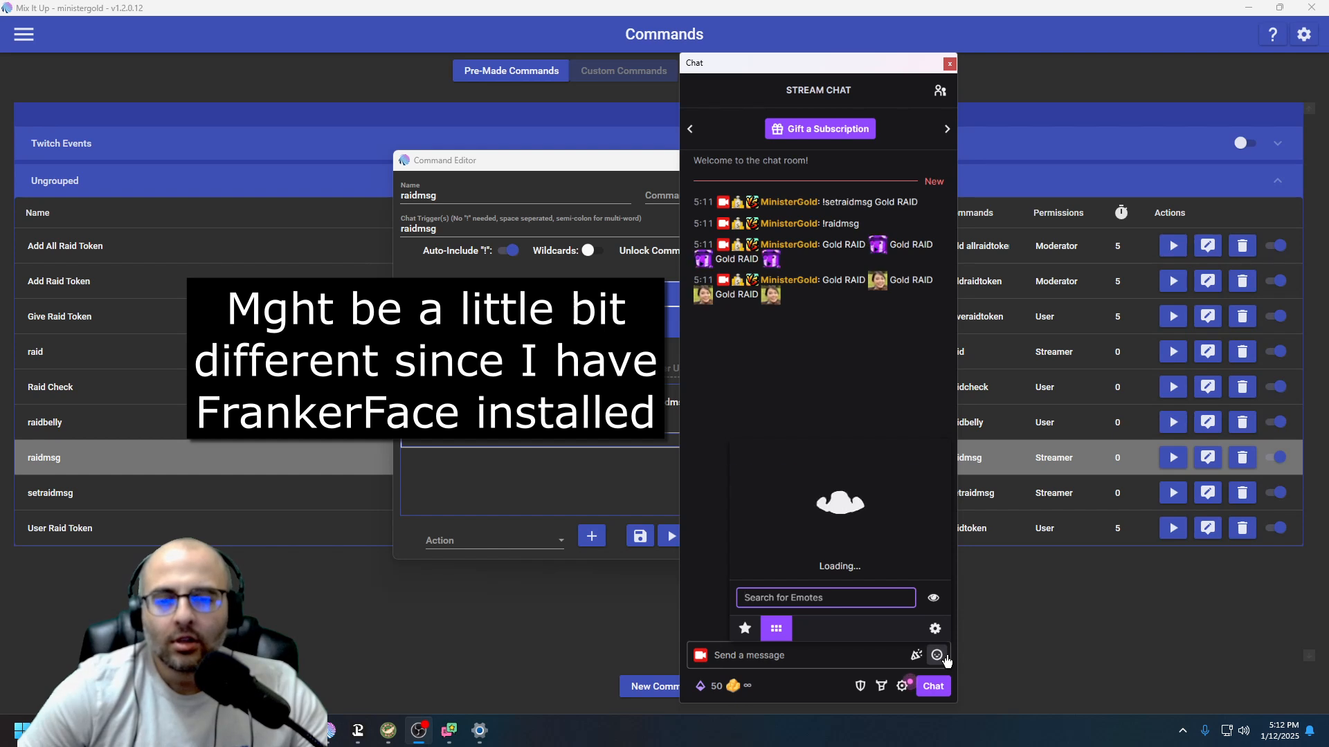
{"action": "mouse_move", "coordinate": [926, 492]}
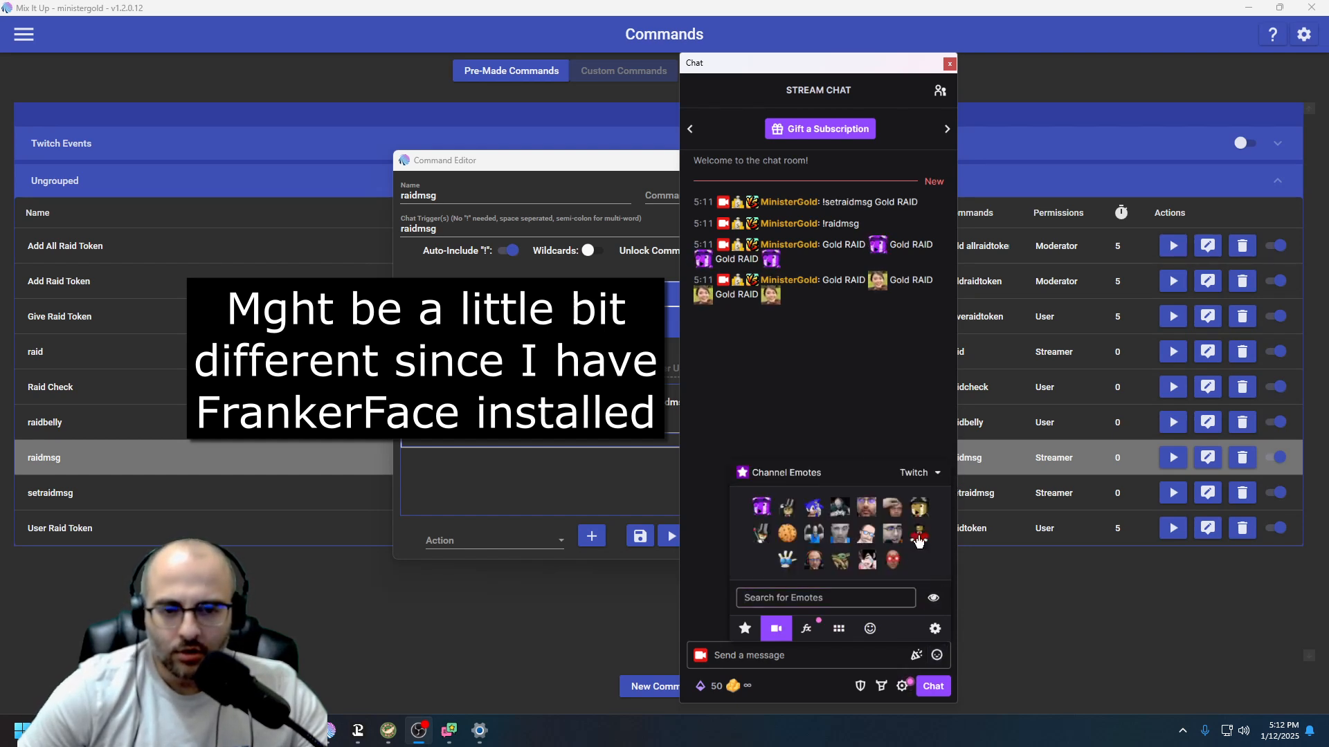
{"action": "left_click", "coordinate": [835, 631]}
{"action": "scroll", "coordinate": [855, 513], "scroll_direction": "down", "scroll_amount": 10}
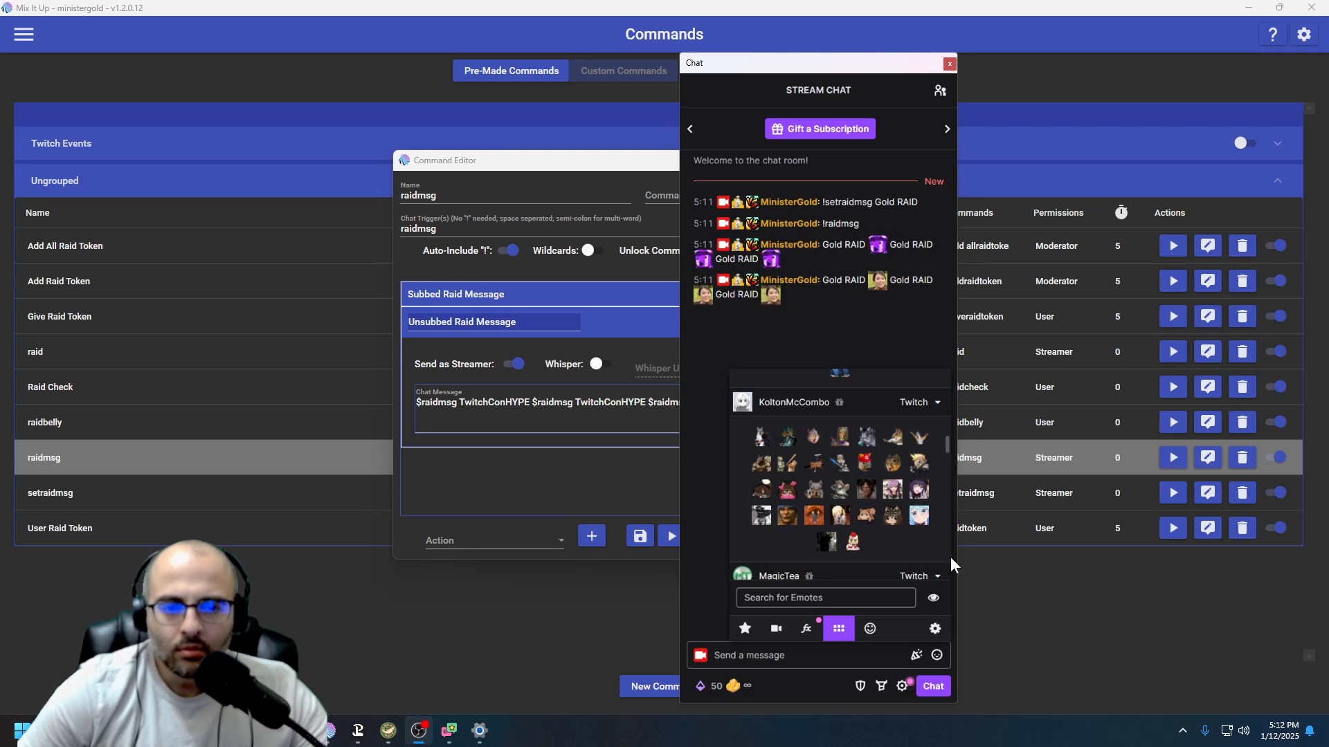
{"action": "left_click_drag", "start_coordinate": [945, 450], "coordinate": [947, 571]}
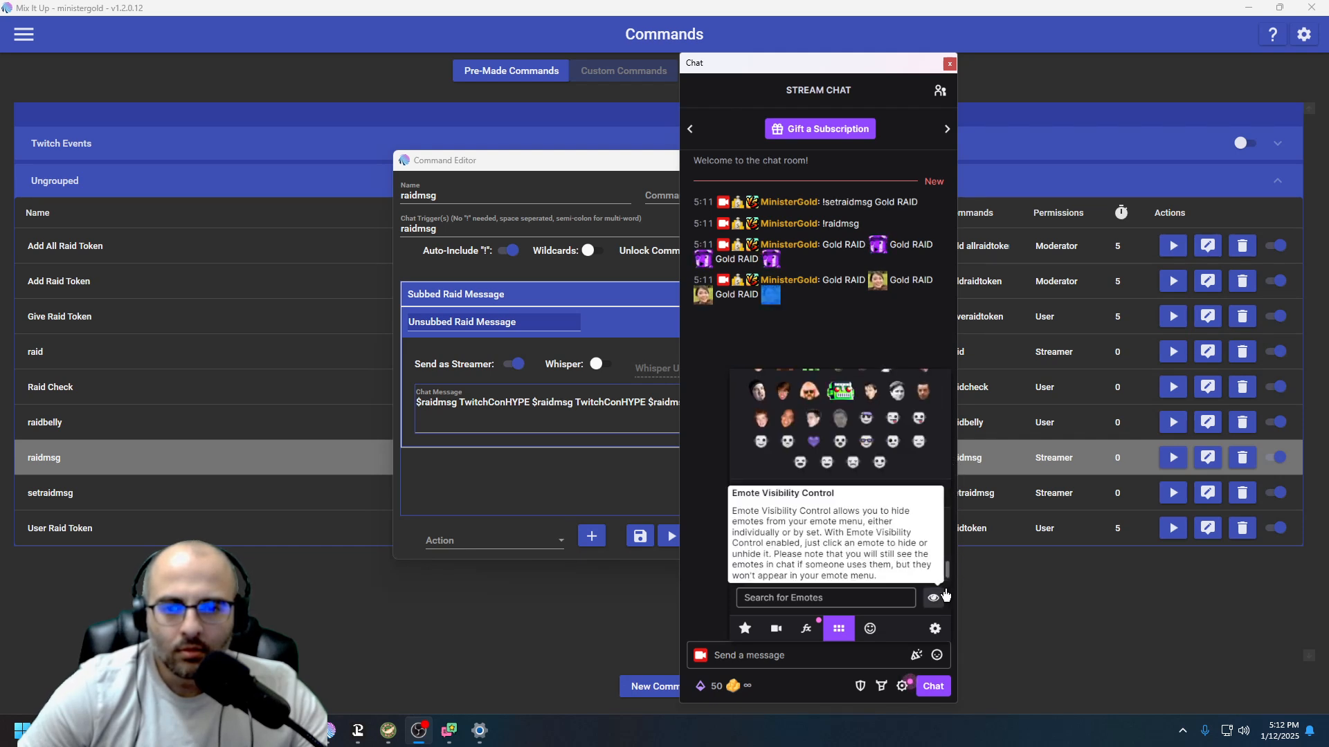
{"action": "scroll", "coordinate": [834, 561], "scroll_direction": "up", "scroll_amount": 5}
{"action": "scroll", "coordinate": [836, 565], "scroll_direction": "up", "scroll_amount": 5}
{"action": "scroll", "coordinate": [821, 560], "scroll_direction": "down", "scroll_amount": 3}
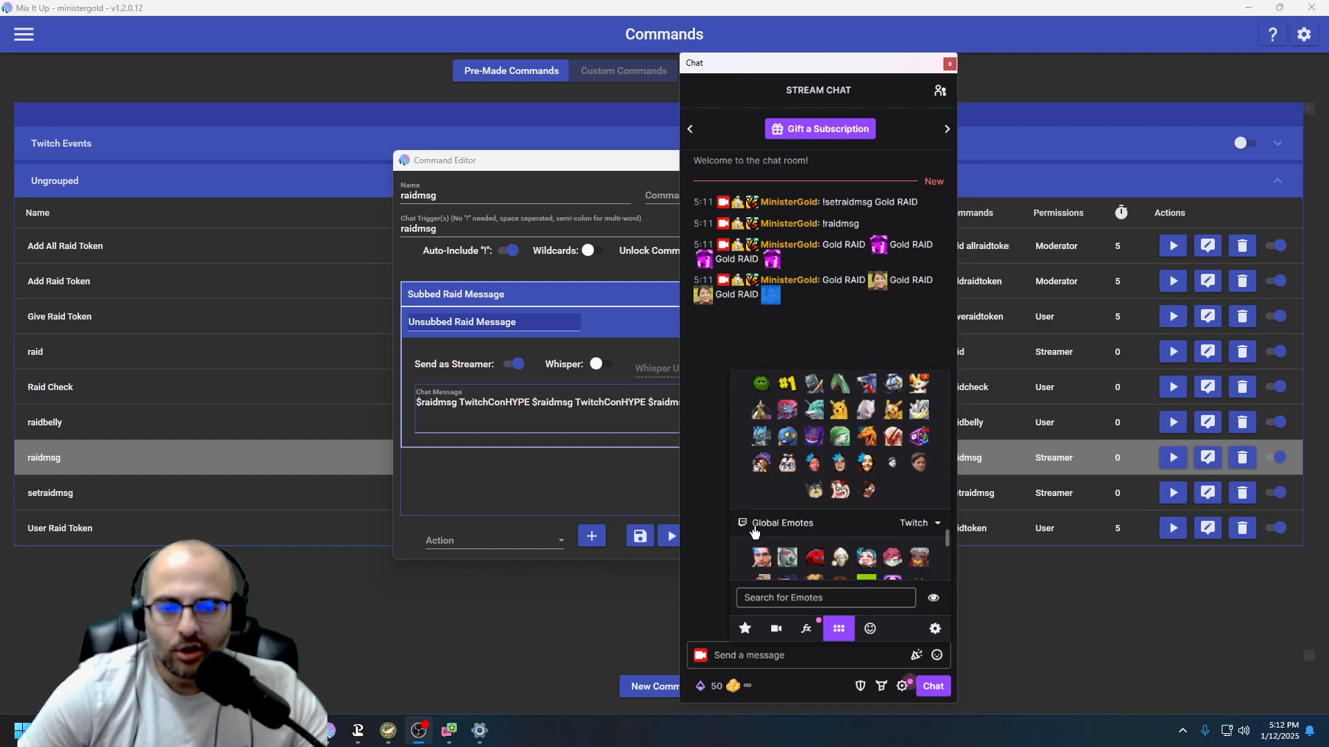
{"action": "scroll", "coordinate": [789, 519], "scroll_direction": "down", "scroll_amount": 1}
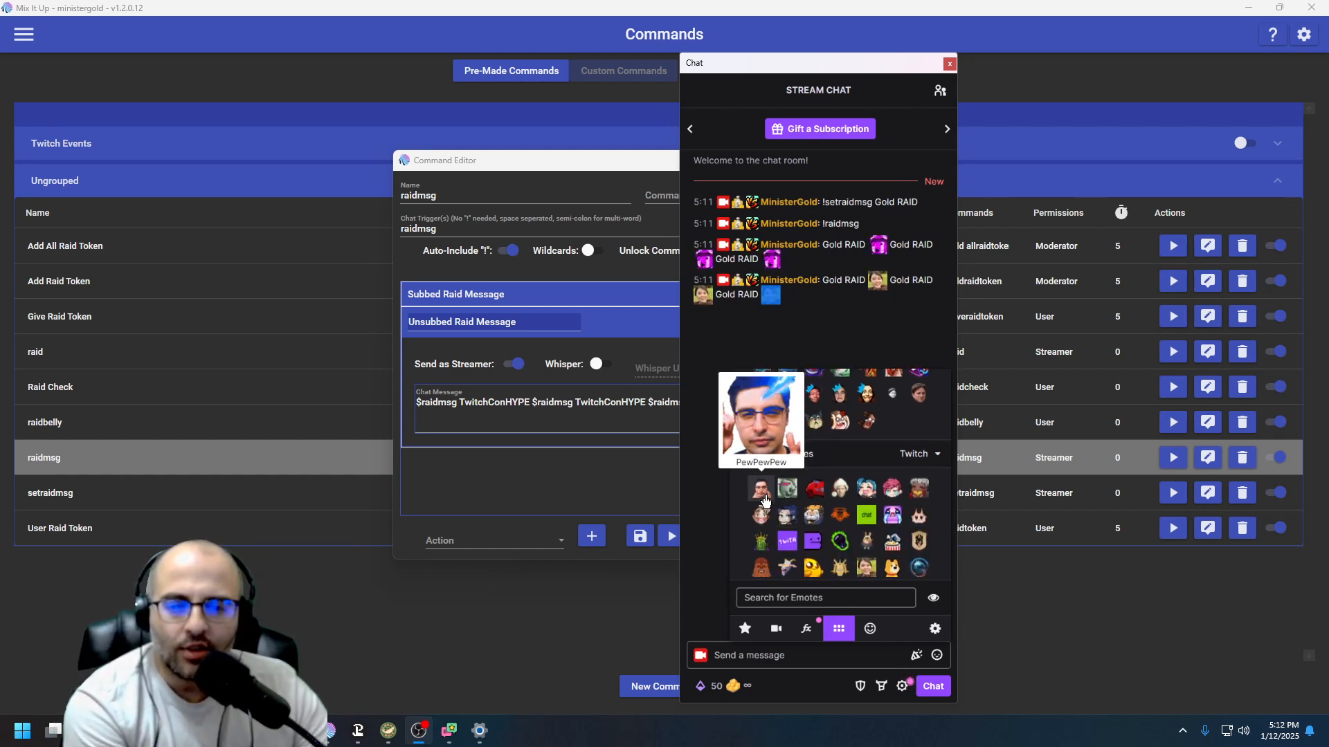
{"action": "scroll", "coordinate": [844, 526], "scroll_direction": "down", "scroll_amount": 2}
{"action": "scroll", "coordinate": [867, 554], "scroll_direction": "down", "scroll_amount": 2}
{"action": "left_click", "coordinate": [860, 647]}
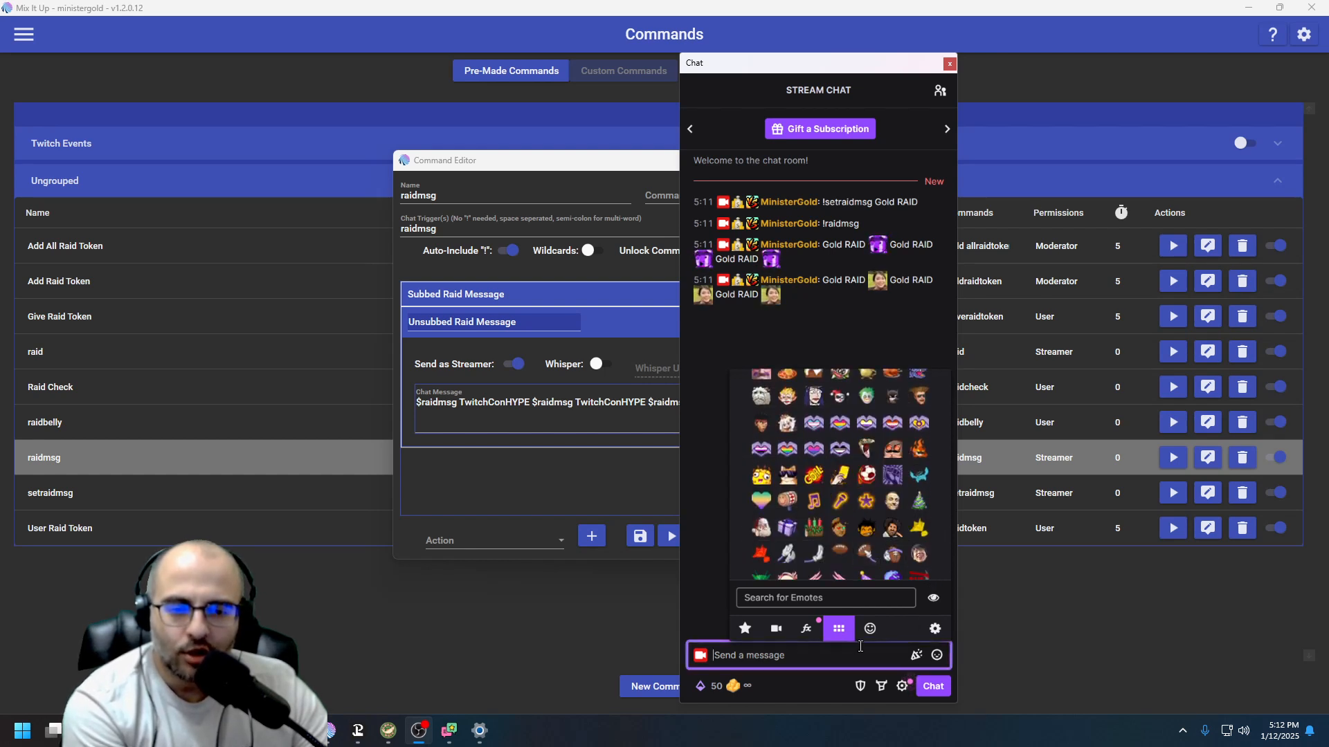
{"action": "left_click", "coordinate": [933, 335]}
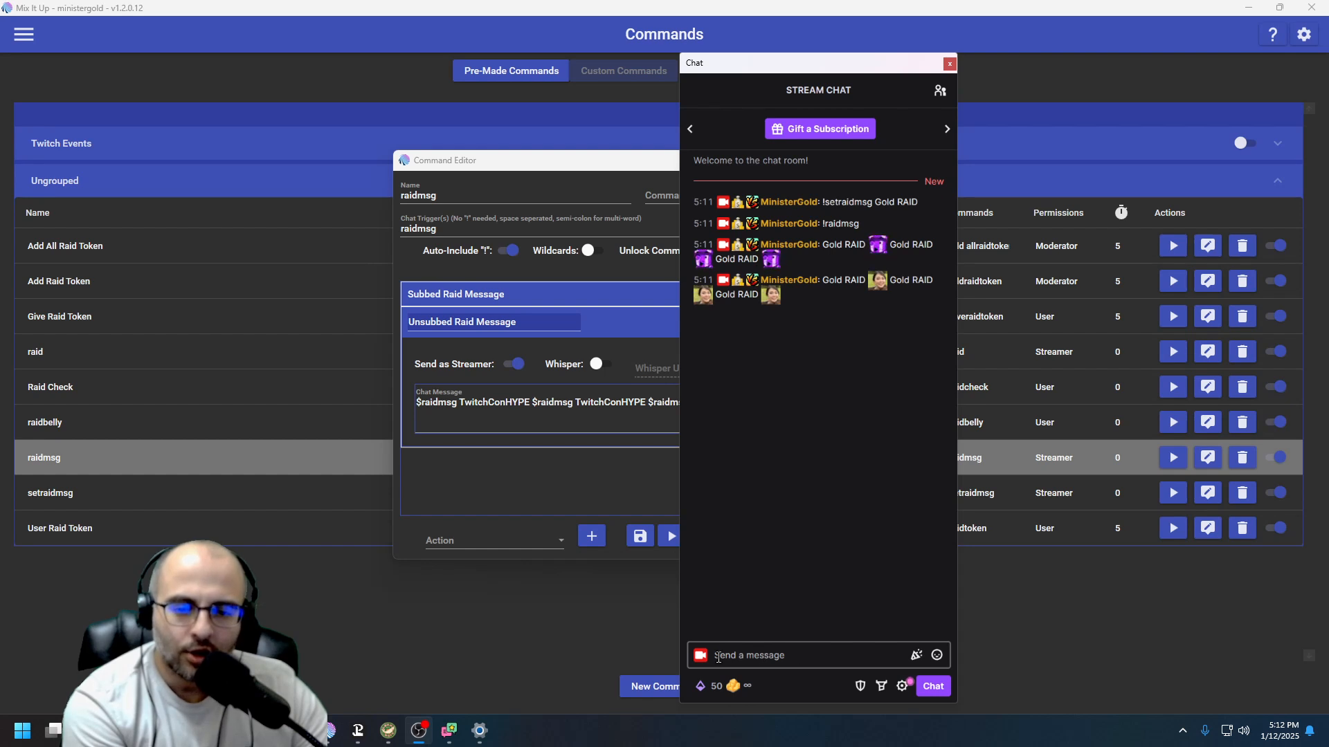
Reopen the emote picker, scroll through the emotes for names, and move the chat window aside
{"action": "left_click", "coordinate": [937, 655]}
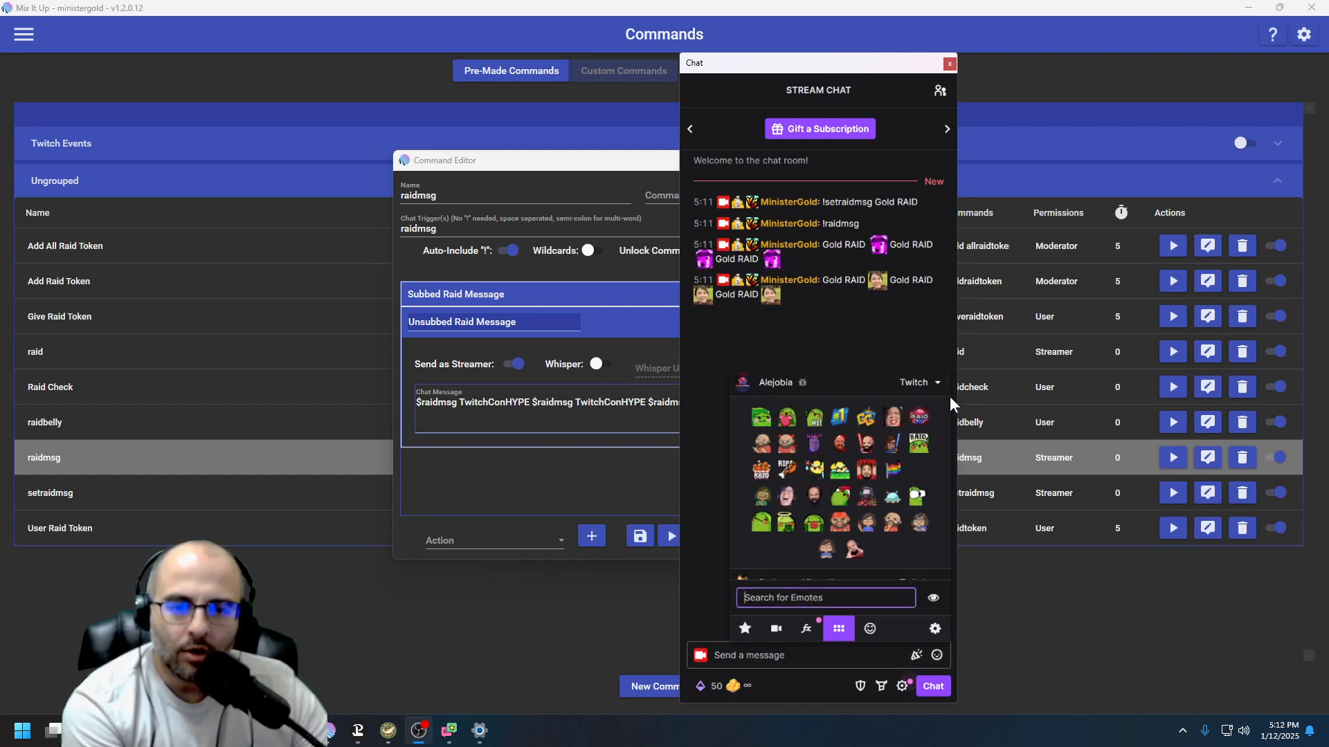
{"action": "left_click_drag", "start_coordinate": [946, 383], "coordinate": [935, 609]}
{"action": "scroll", "coordinate": [864, 557], "scroll_direction": "up", "scroll_amount": 3}
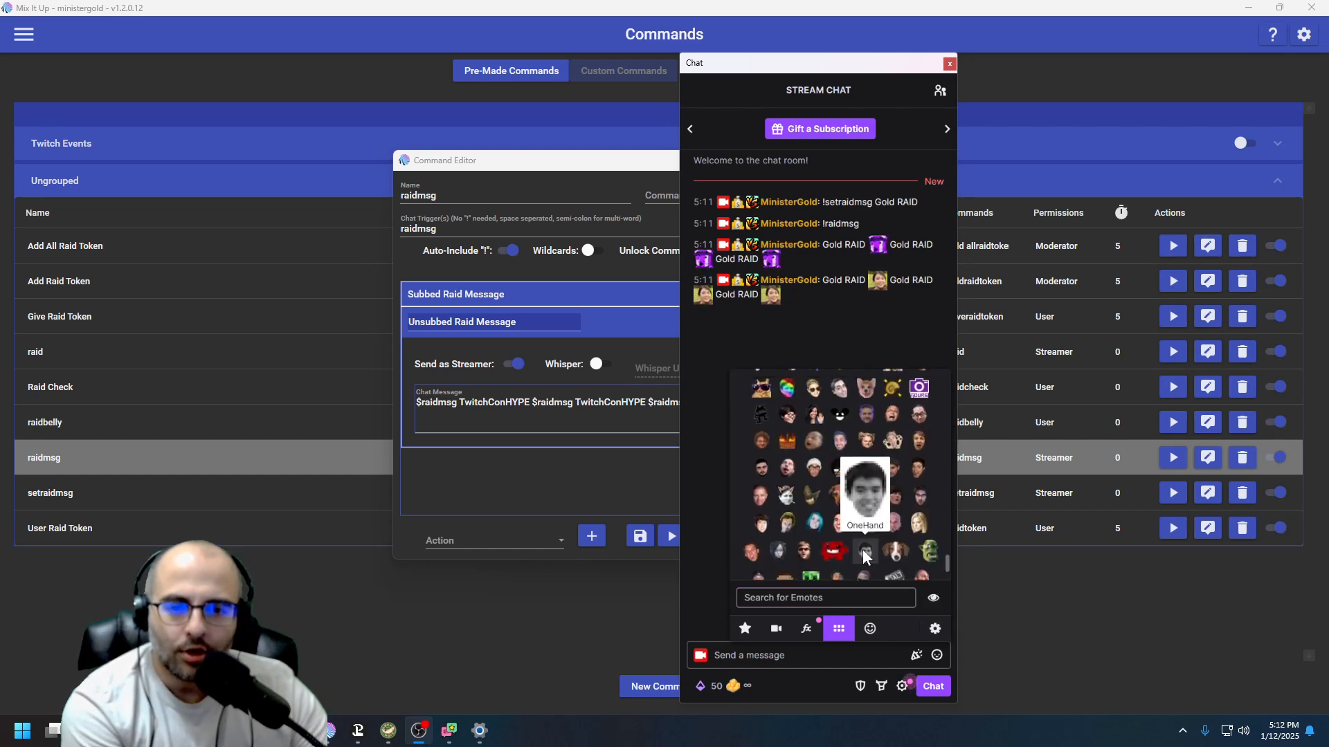
{"action": "scroll", "coordinate": [800, 493], "scroll_direction": "up", "scroll_amount": 5}
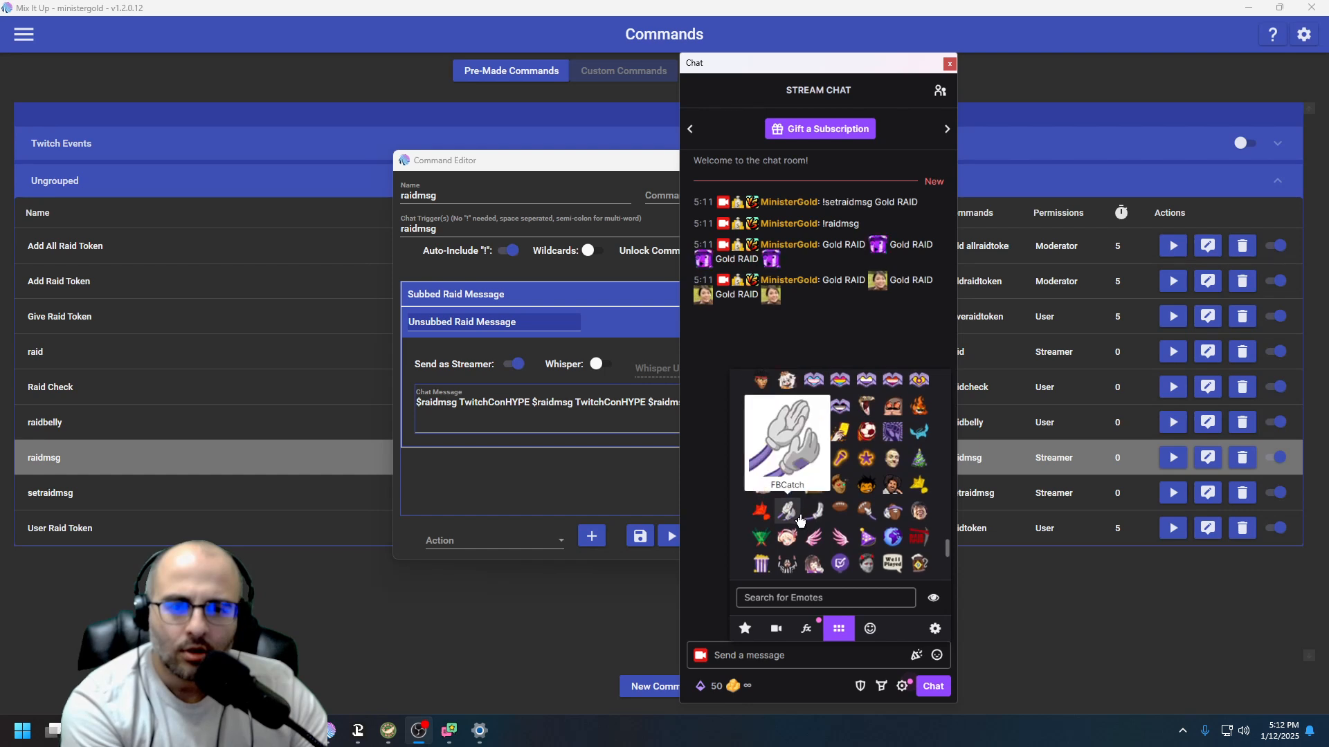
{"action": "scroll", "coordinate": [803, 546], "scroll_direction": "up", "scroll_amount": 2}
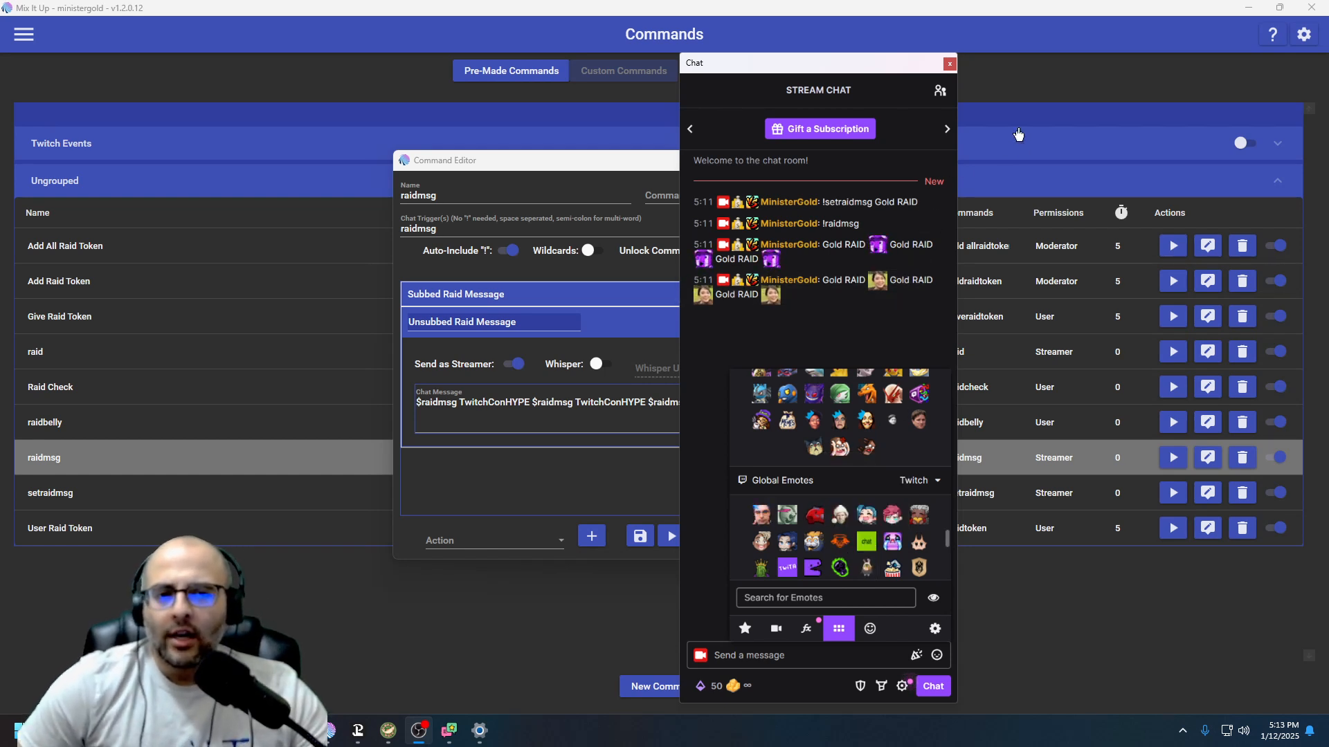
{"action": "left_click_drag", "start_coordinate": [898, 69], "coordinate": [1328, 139]}
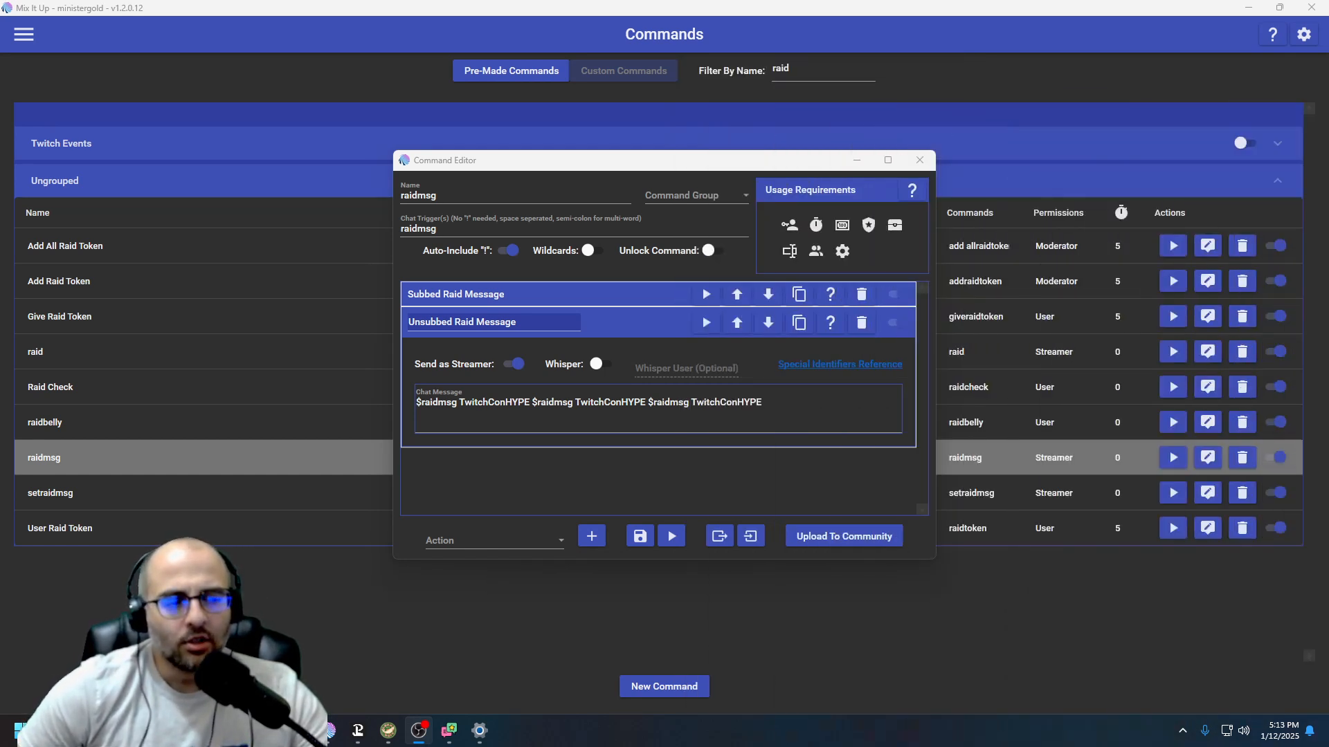